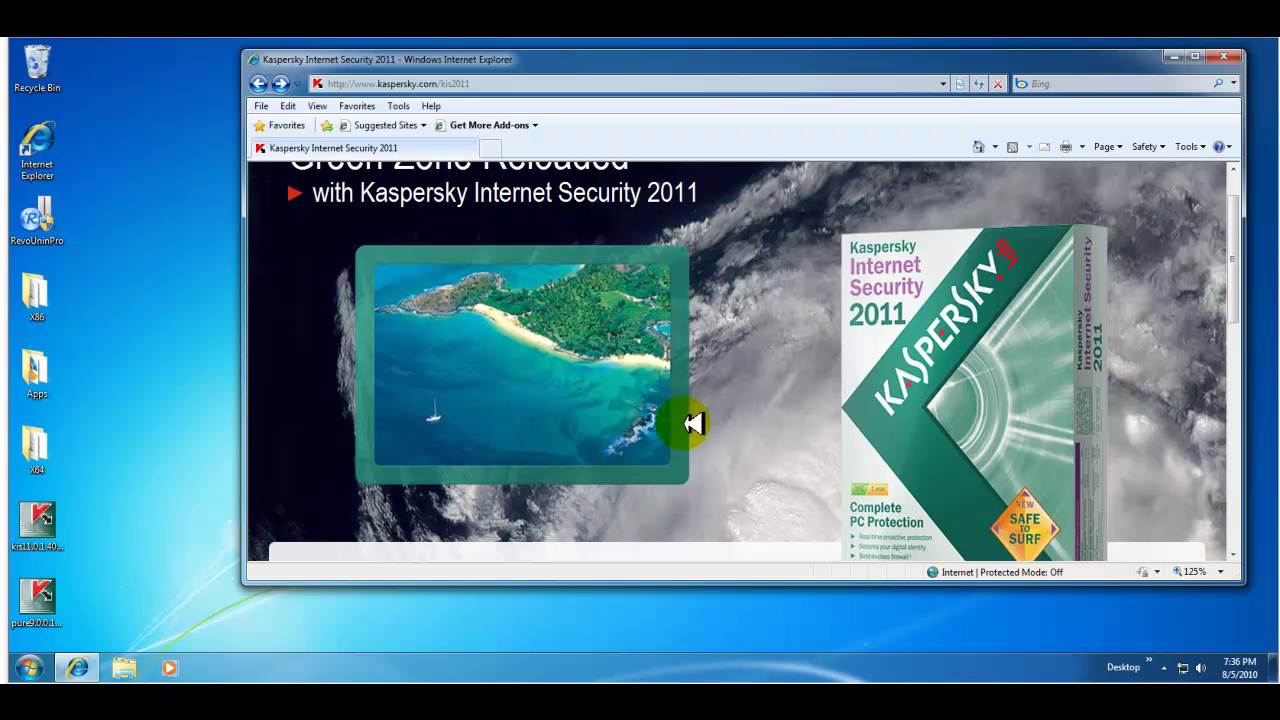
- Look over the Kaspersky Internet Security 2011 product page in an enlarged browser window and minimize the browser
scroll(749, 400, up, 1)
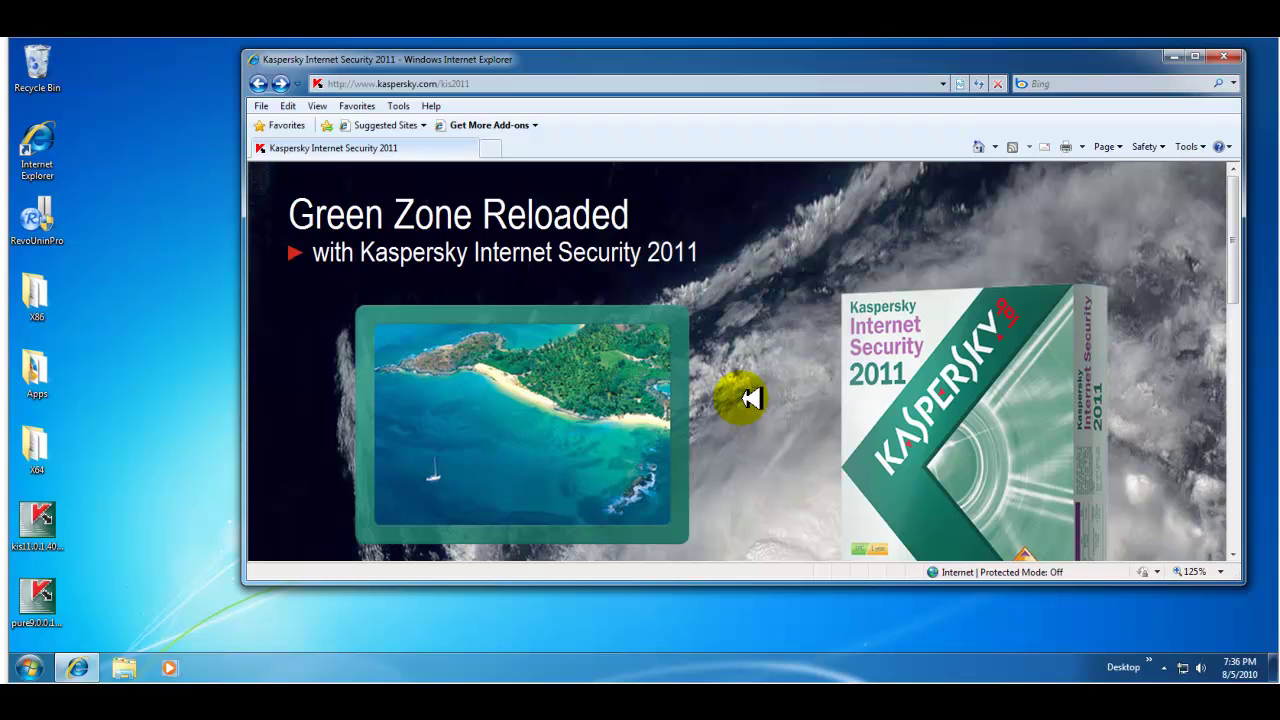
scroll(749, 398, down, 1)
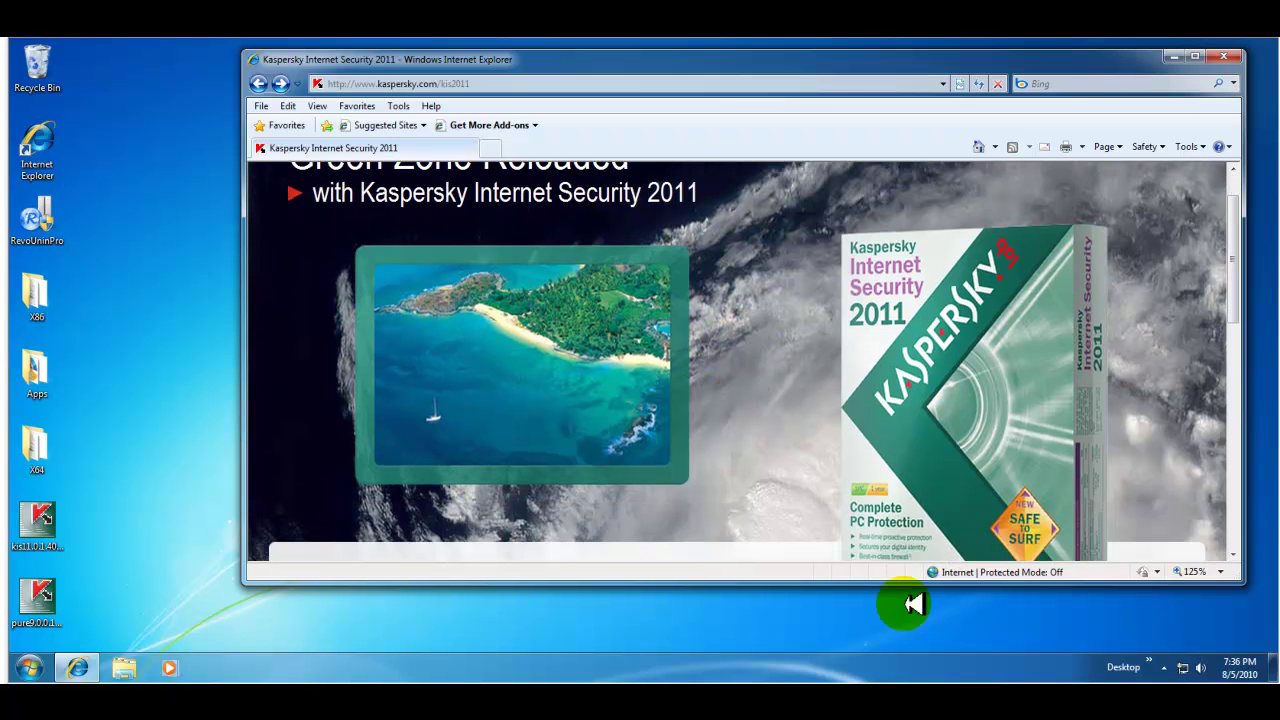
scroll(820, 405, up, 1)
scroll(766, 395, down, 1)
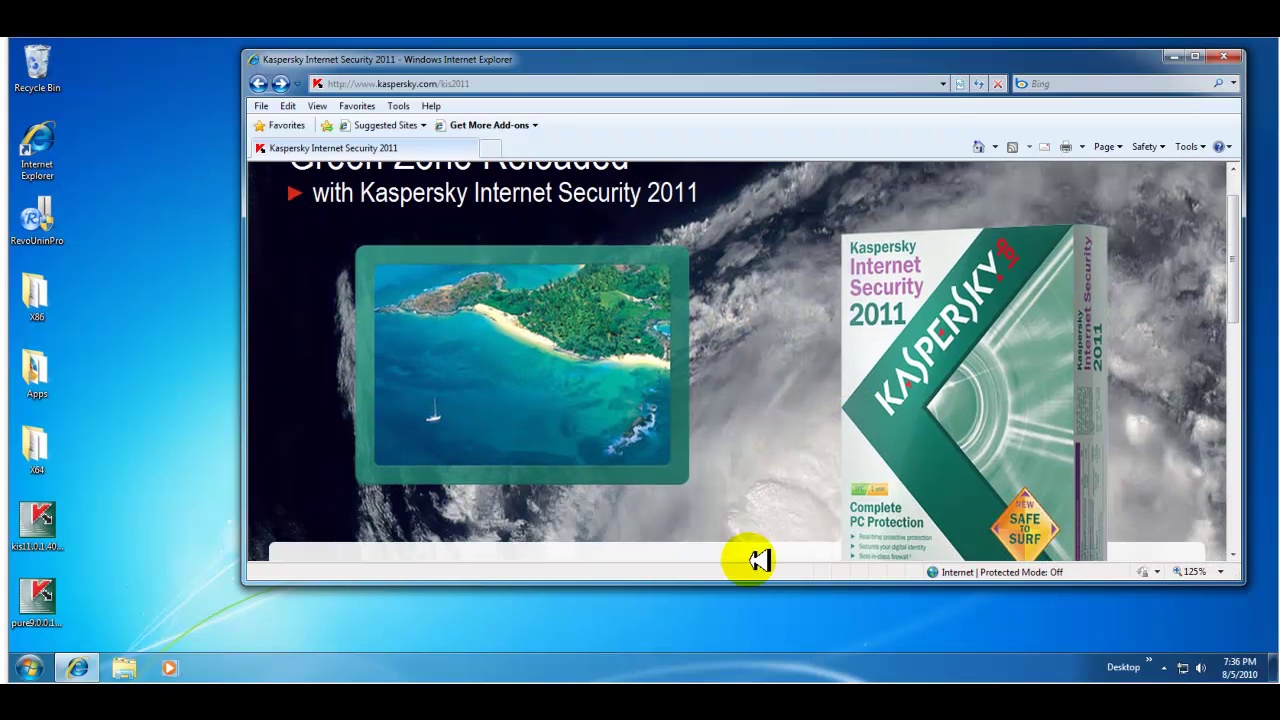
drag(758, 580, 762, 537)
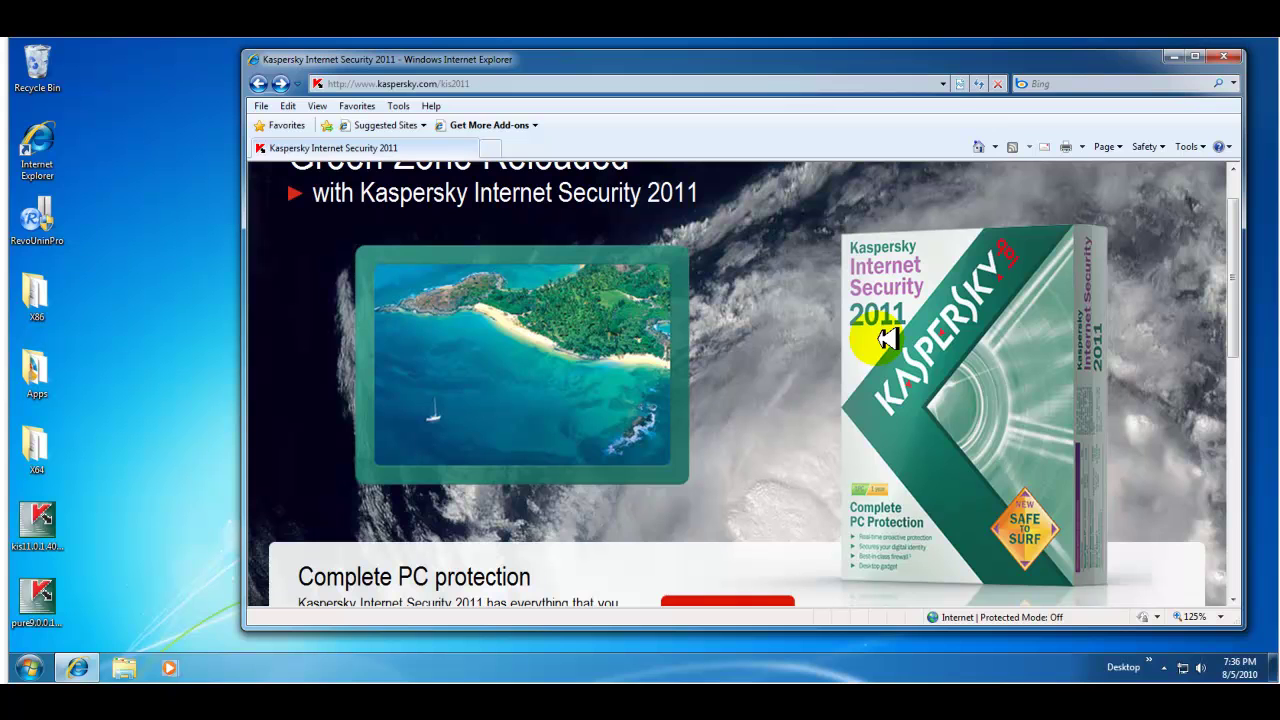
click(551, 394)
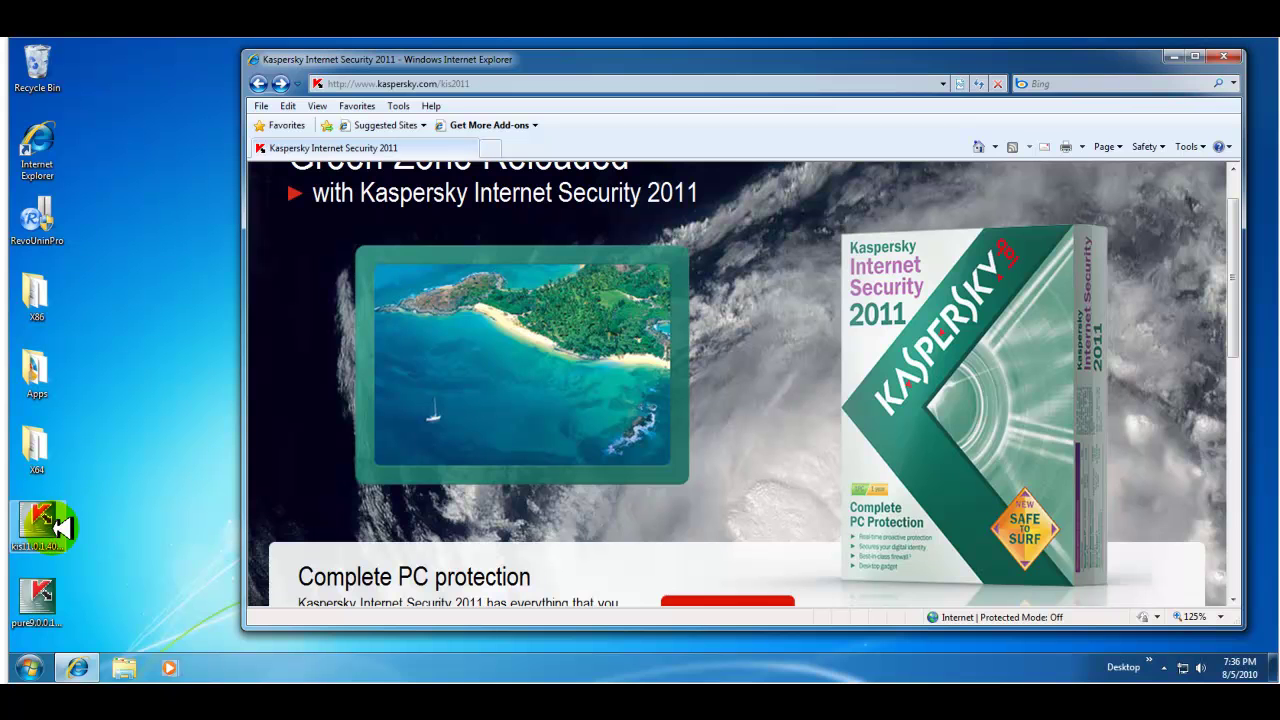
click(1173, 57)
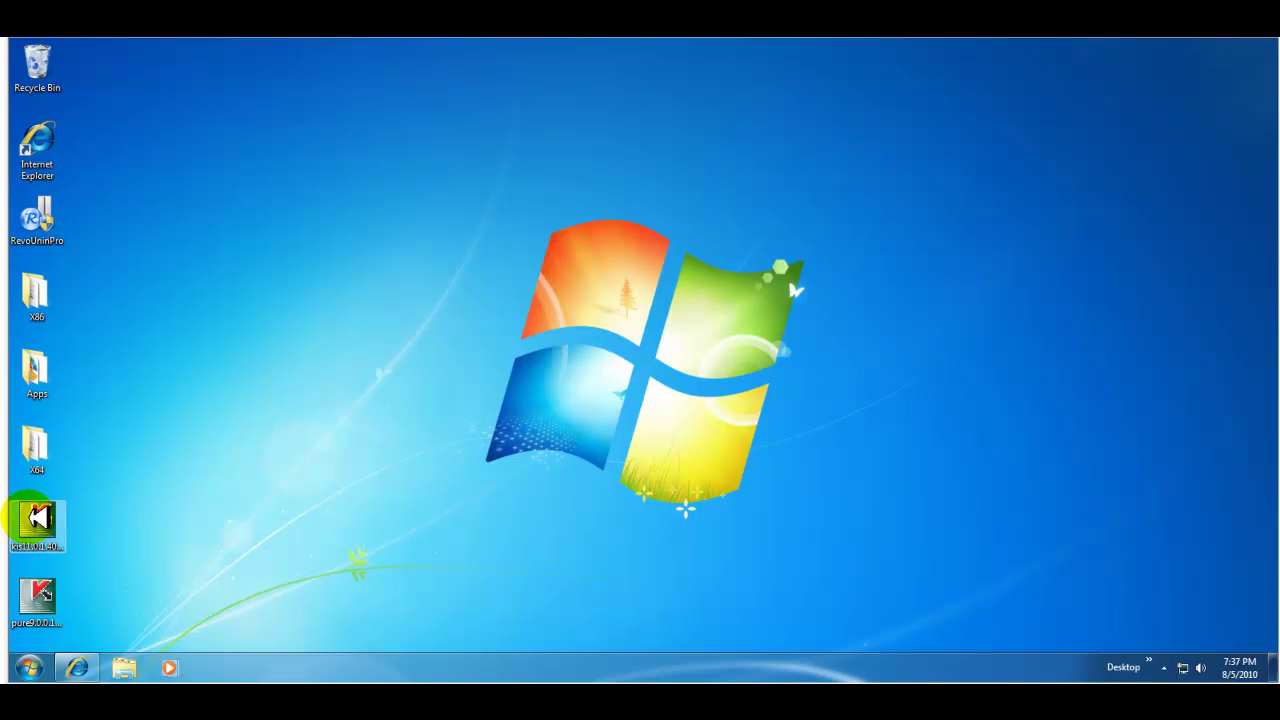
- View the general file properties of the kis11.0.1.400en installer on the desktop and close them
right_click(38, 518)
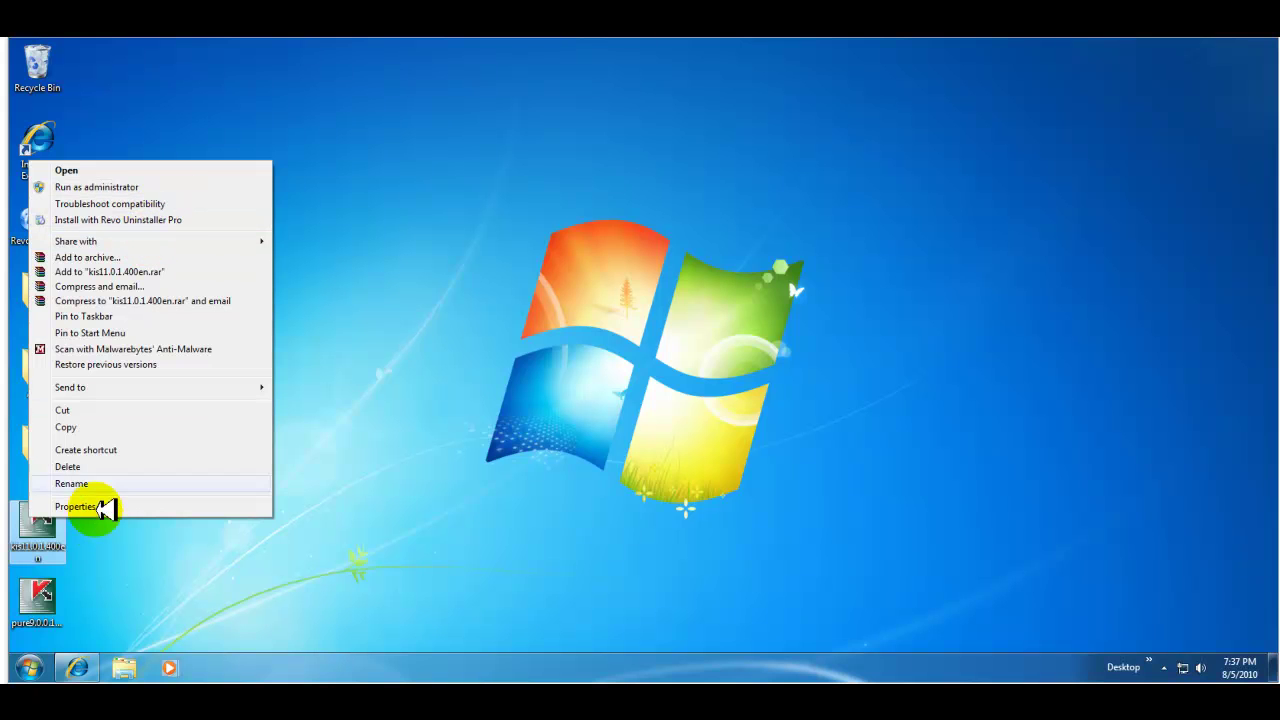
click(124, 507)
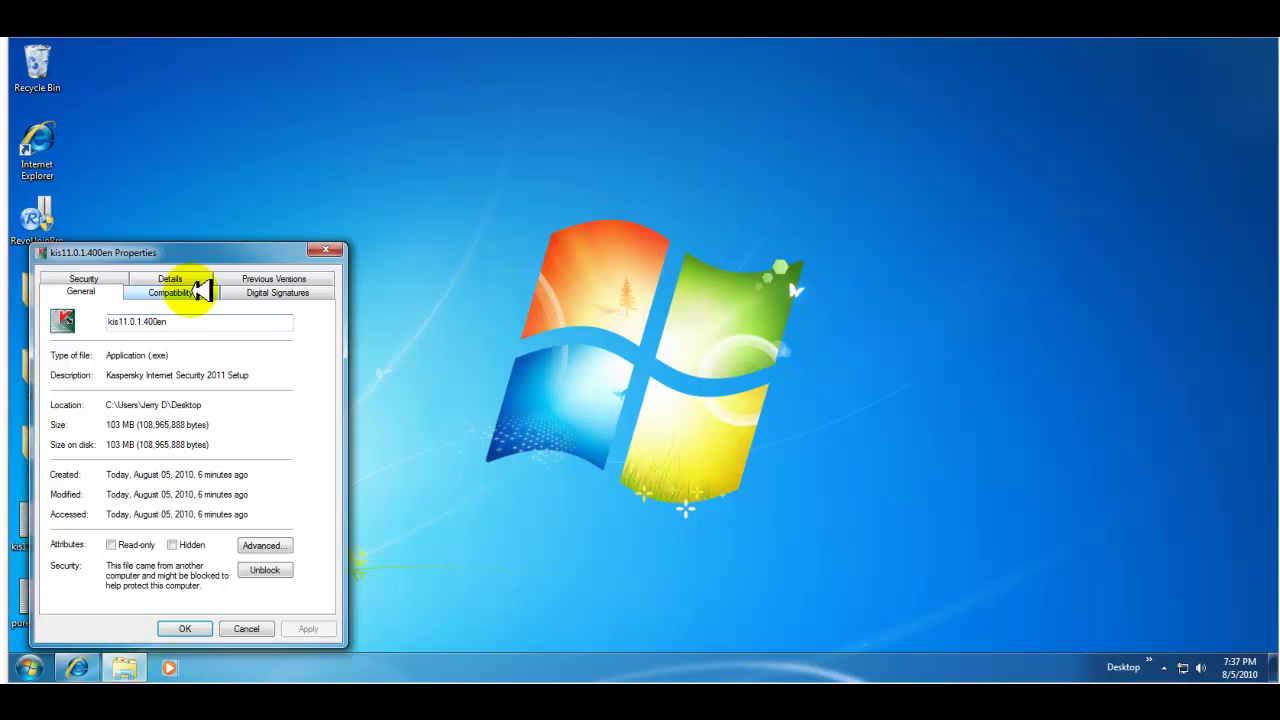
drag(216, 252, 492, 185)
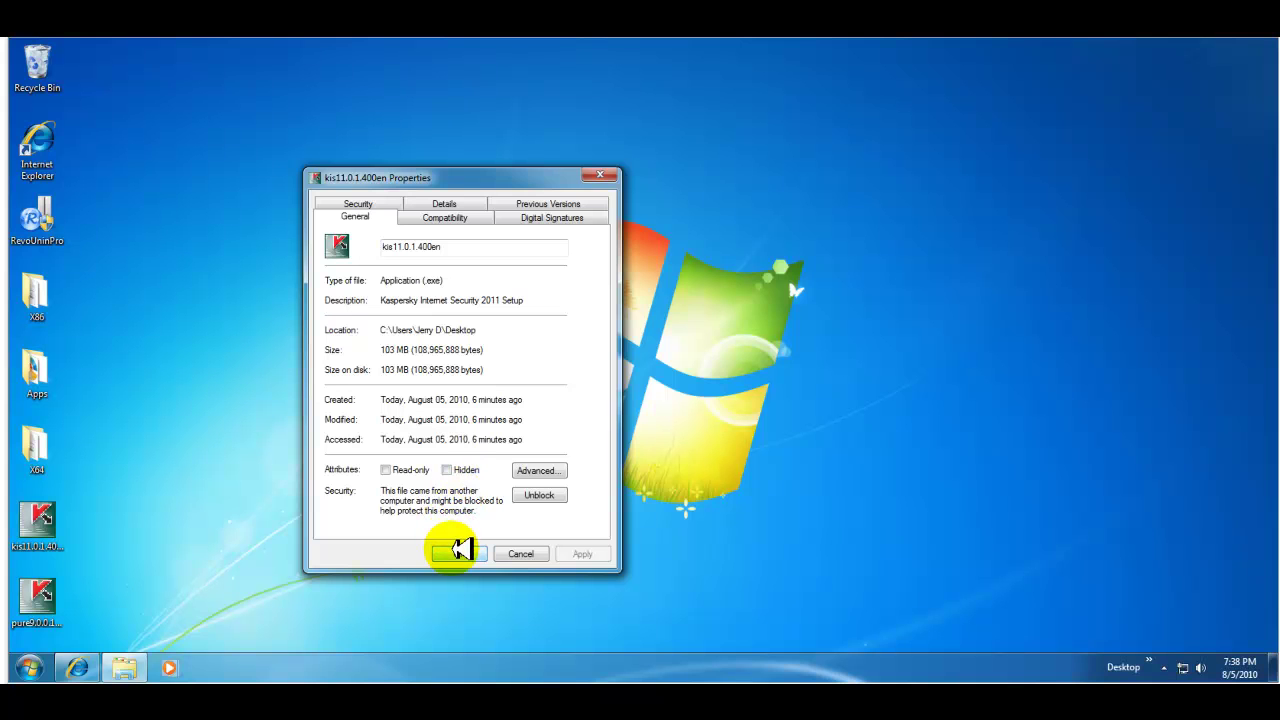
click(480, 552)
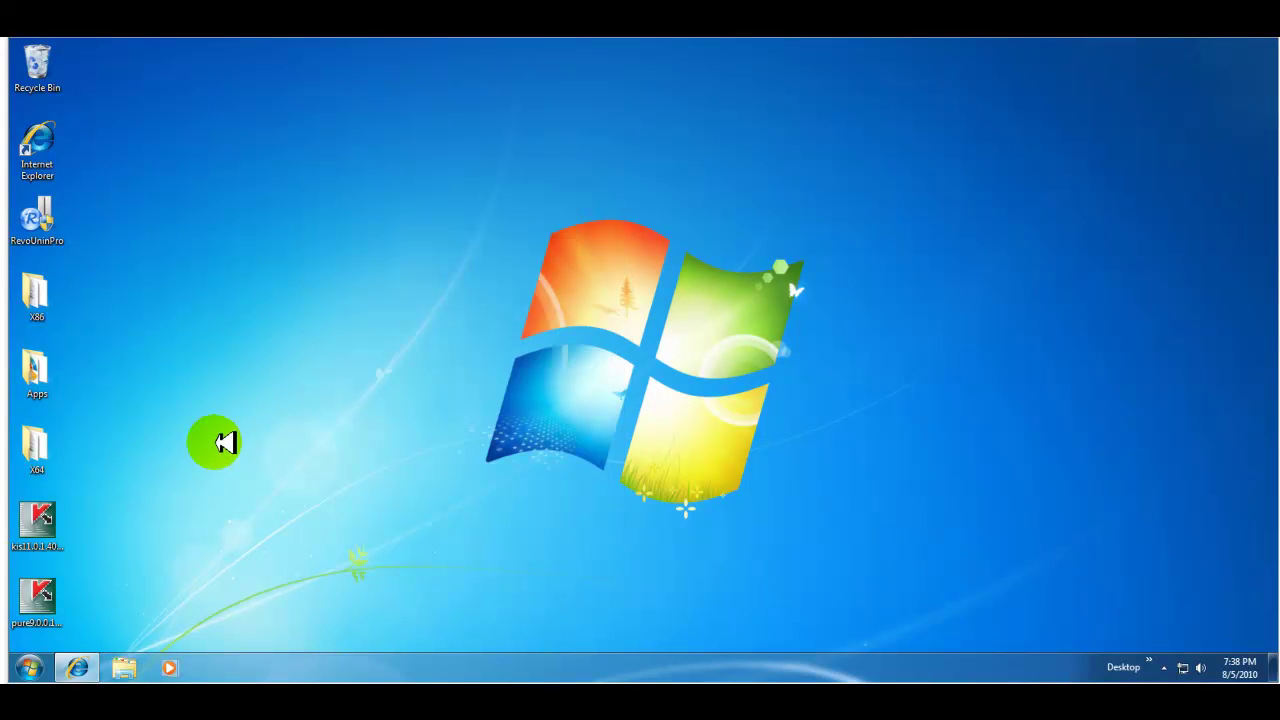
- Run the kis11.0.1.400en installer from the desktop as administrator to bring up its setup wizard
click(40, 516)
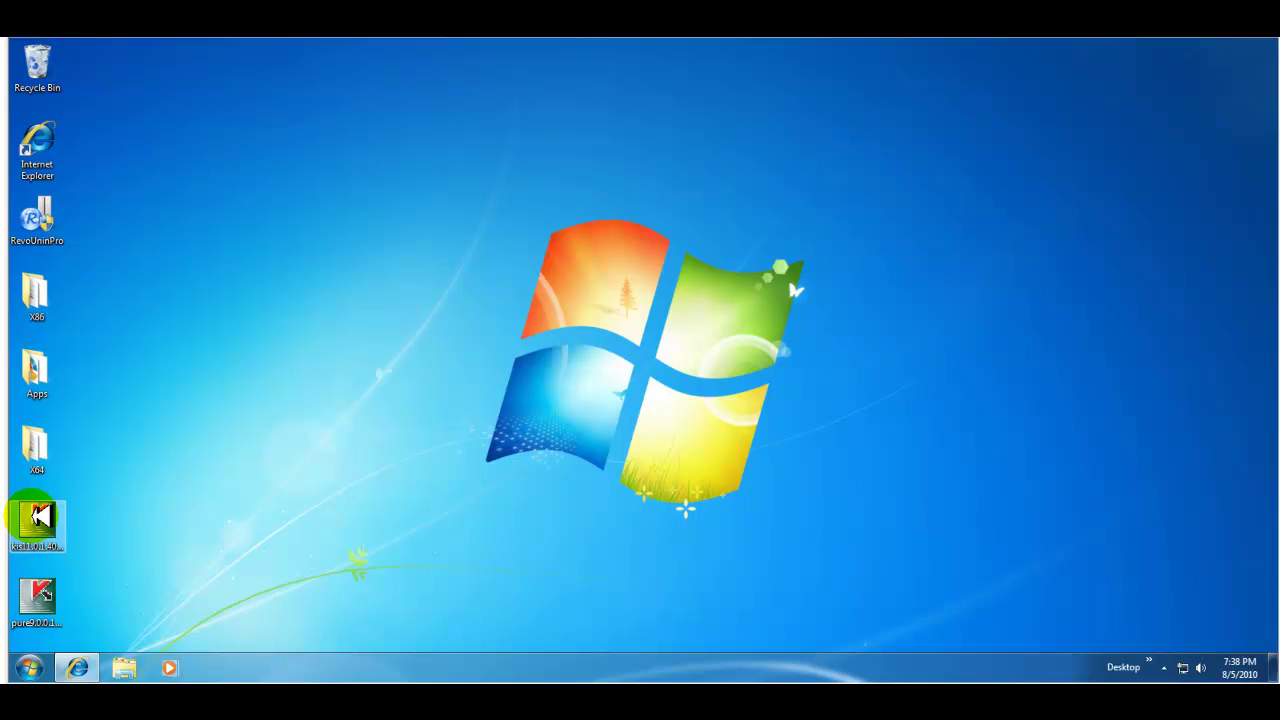
right_click(40, 516)
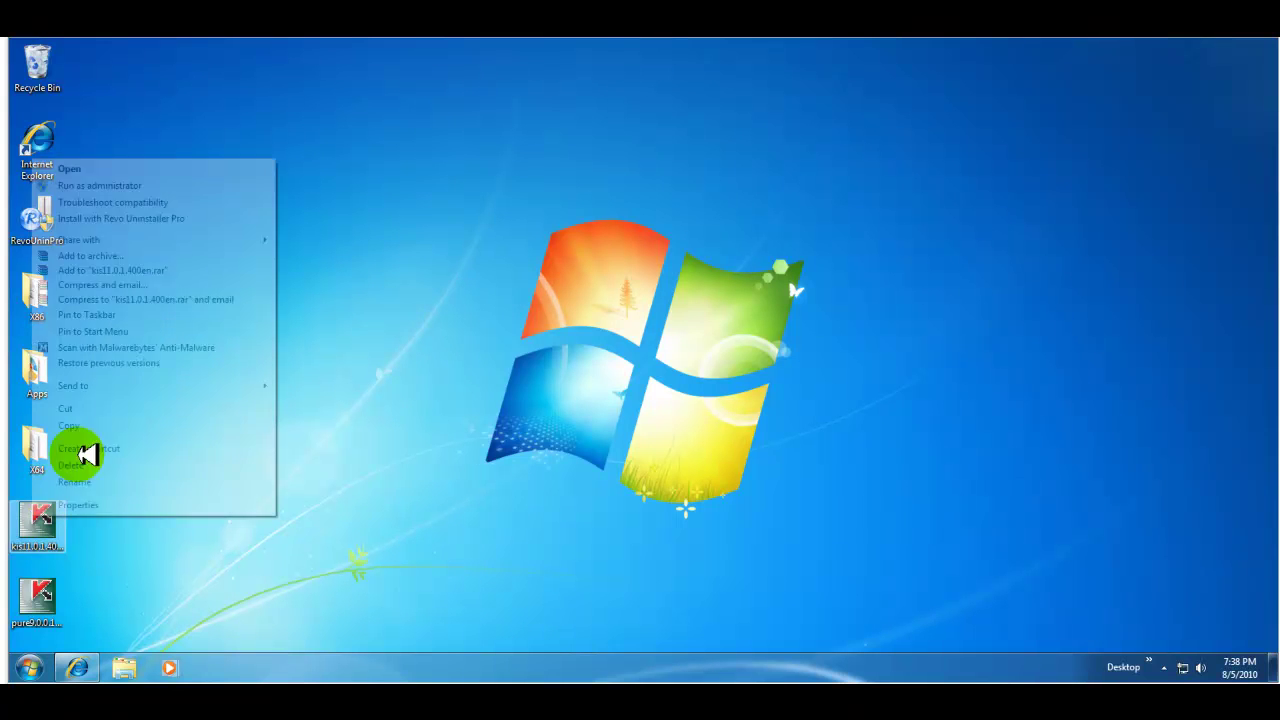
click(193, 189)
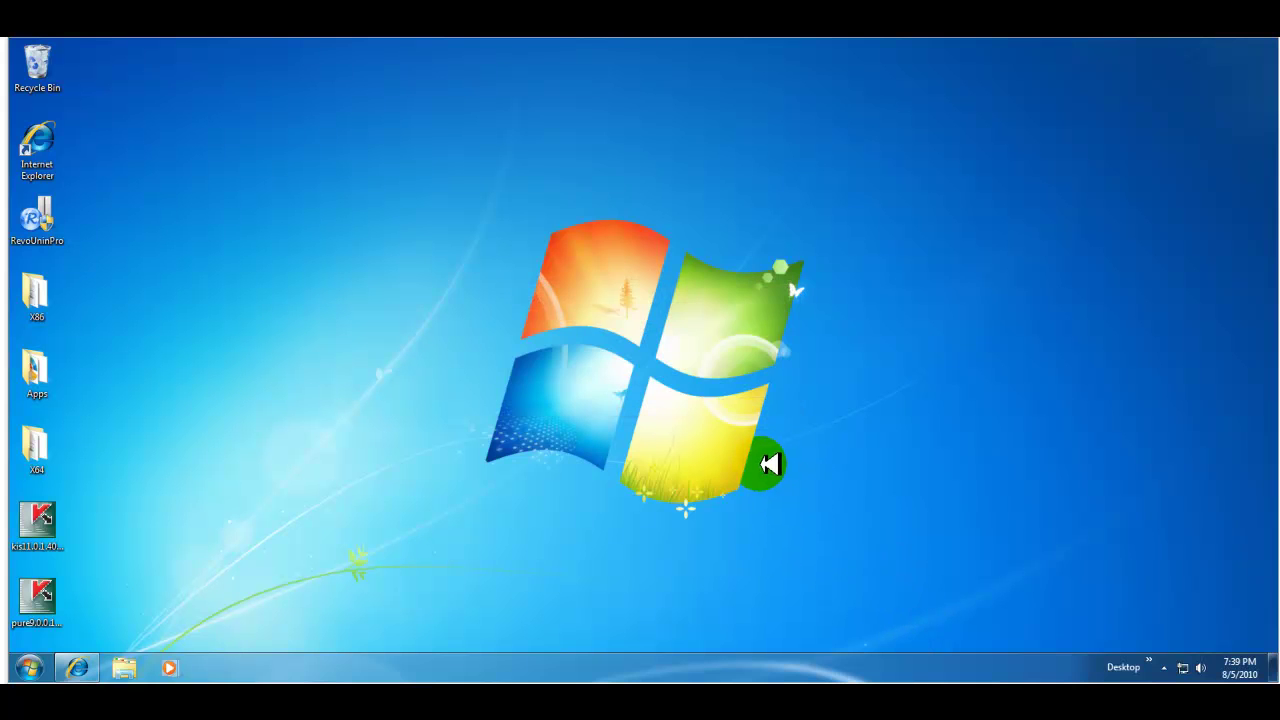
click(715, 381)
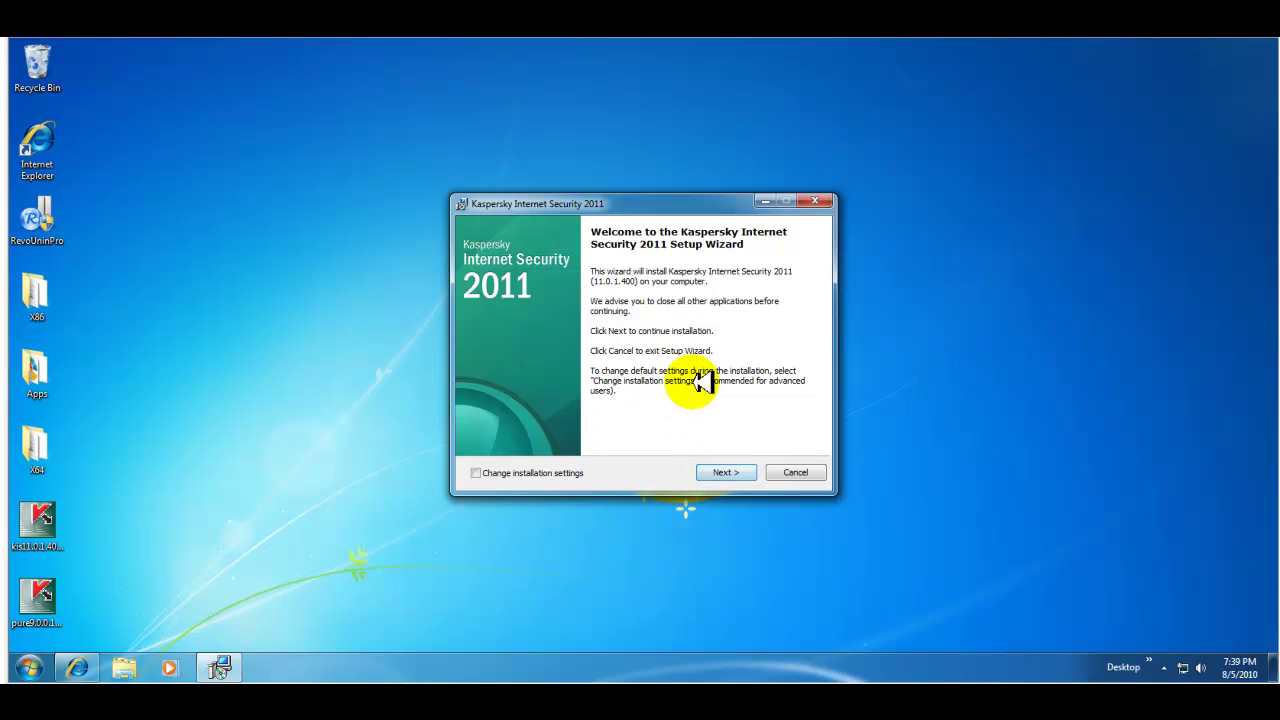
- Accept the end user license agreement and the Kaspersky Security Network terms, and start the installation with default settings
click(742, 469)
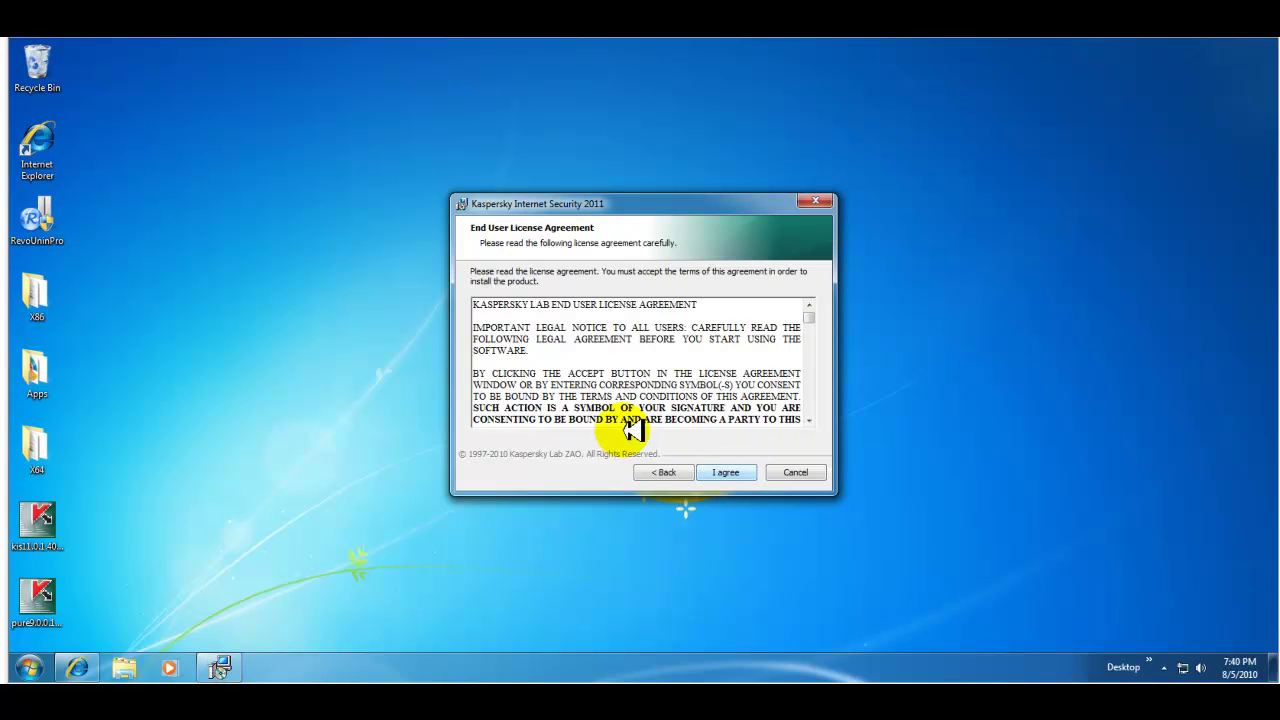
click(738, 470)
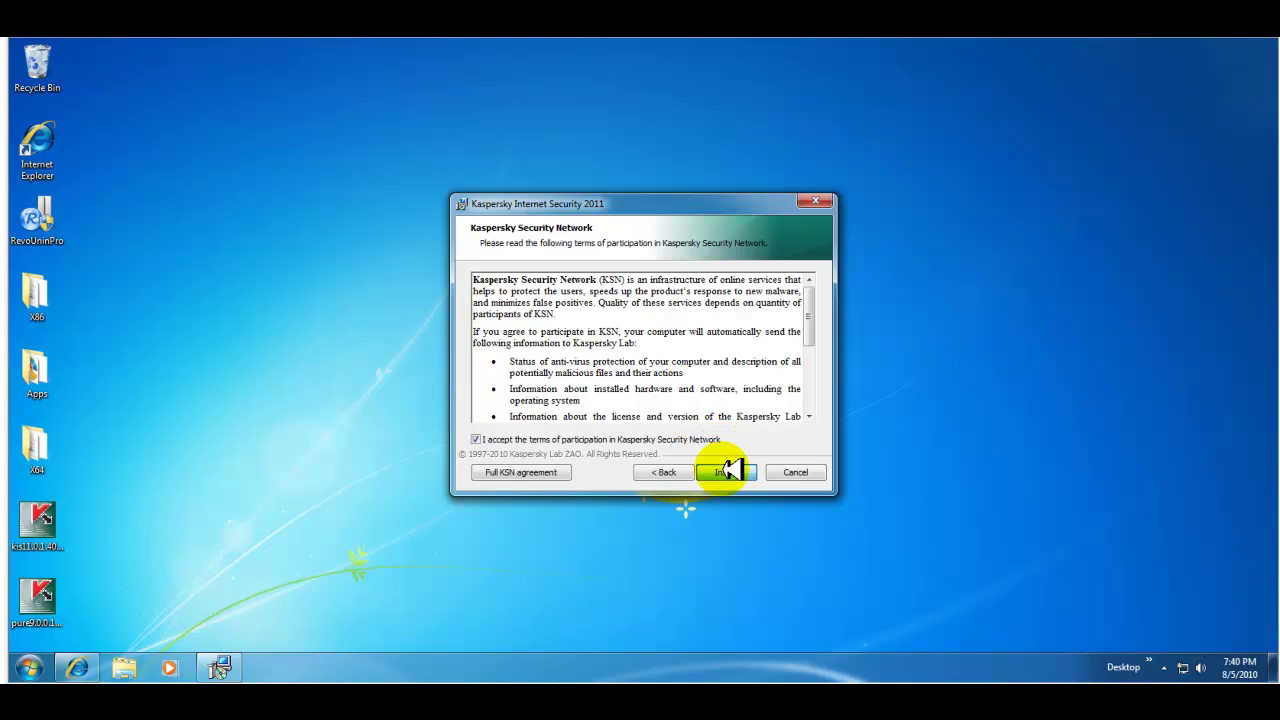
click(728, 470)
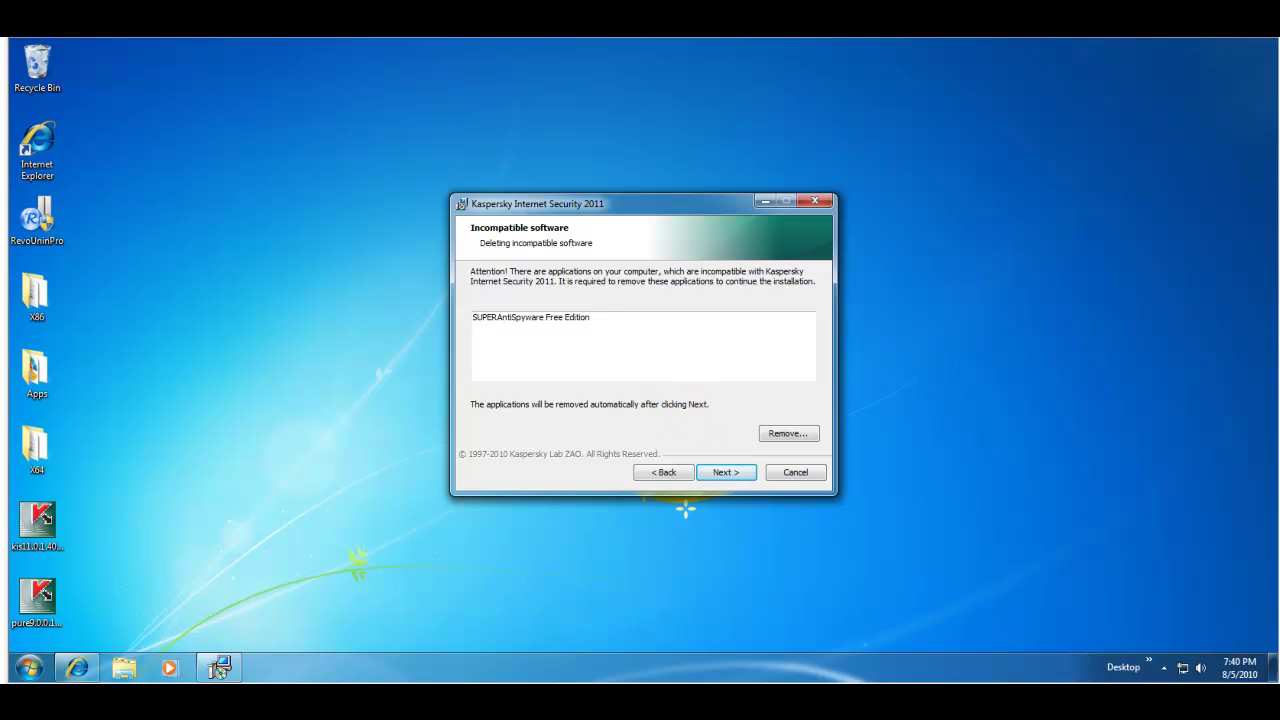
- Remove the incompatible SUPERAntiSpyware Free Edition and resume the default installation after rebooting the computer
key(Return)
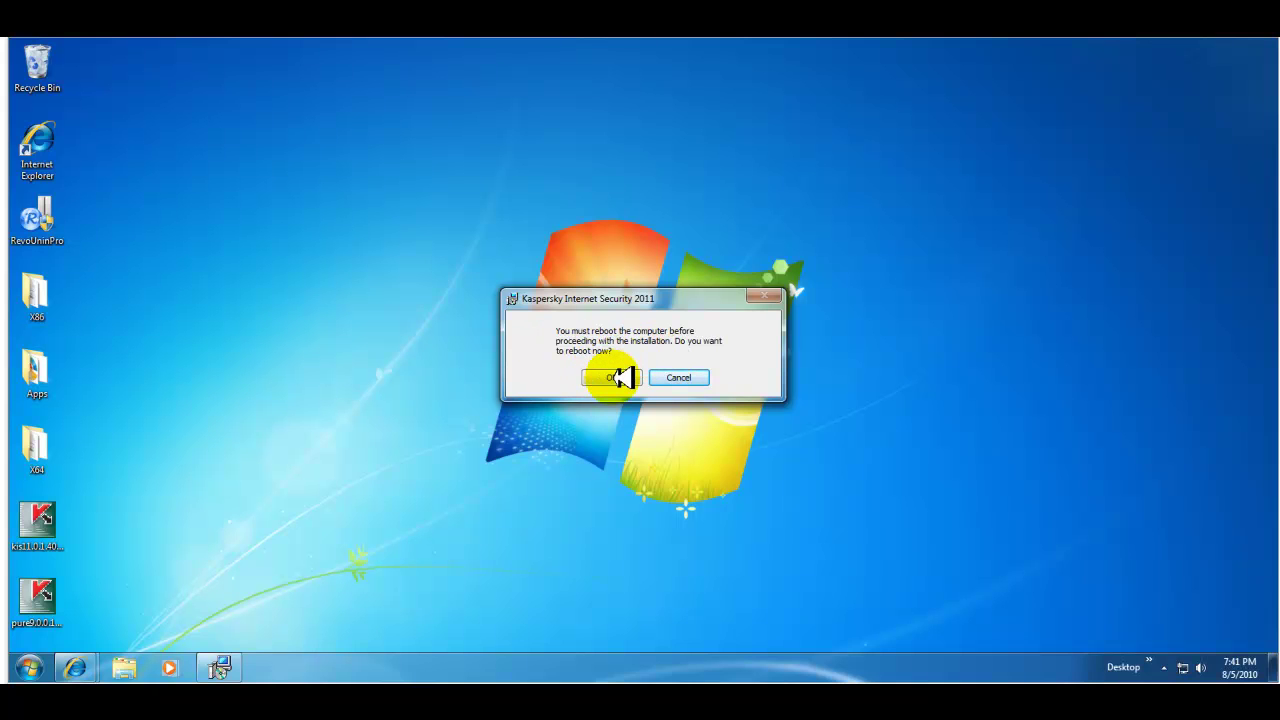
click(616, 377)
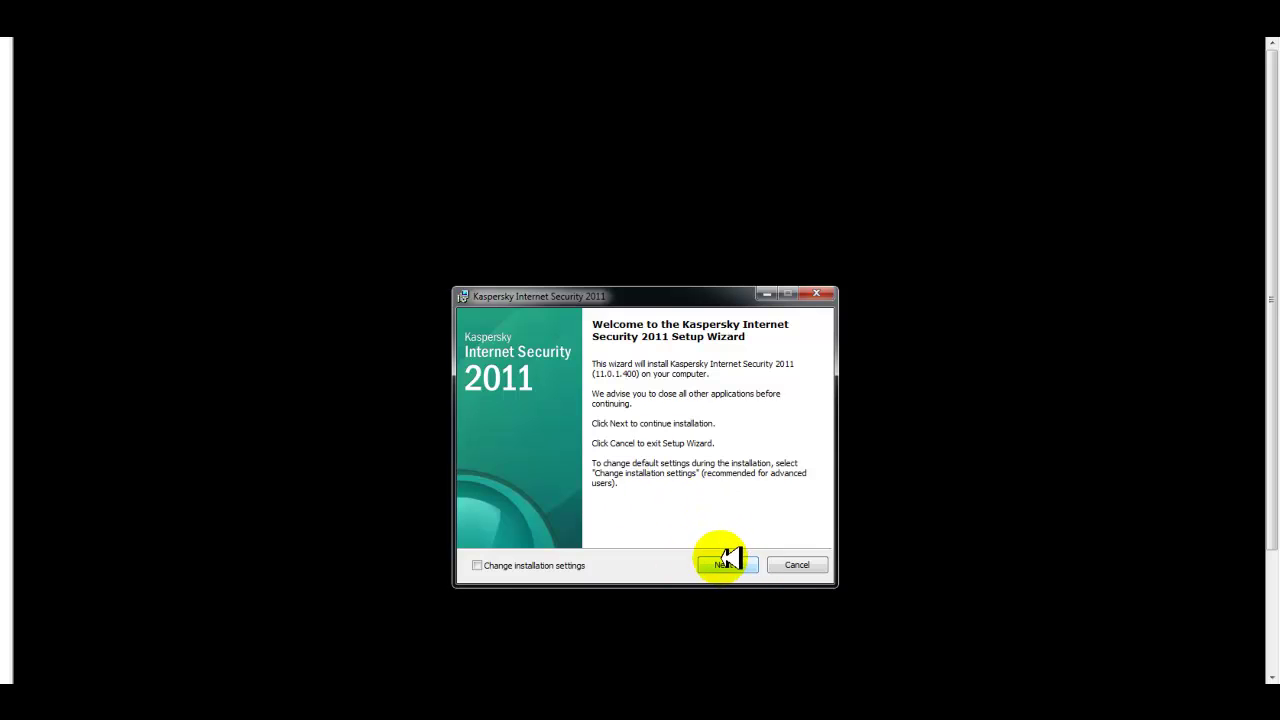
click(728, 564)
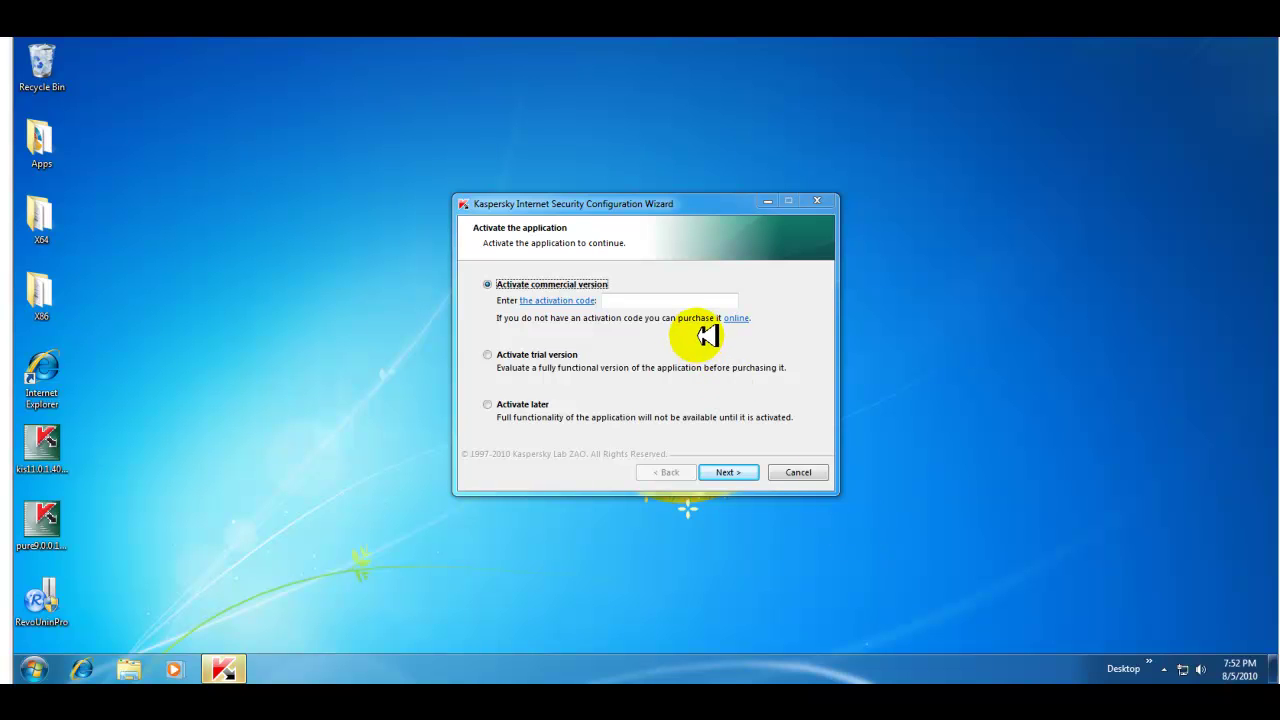
- Activate the trial version and finish the configuration wizard with Run Kaspersky Internet Security enabled
click(667, 199)
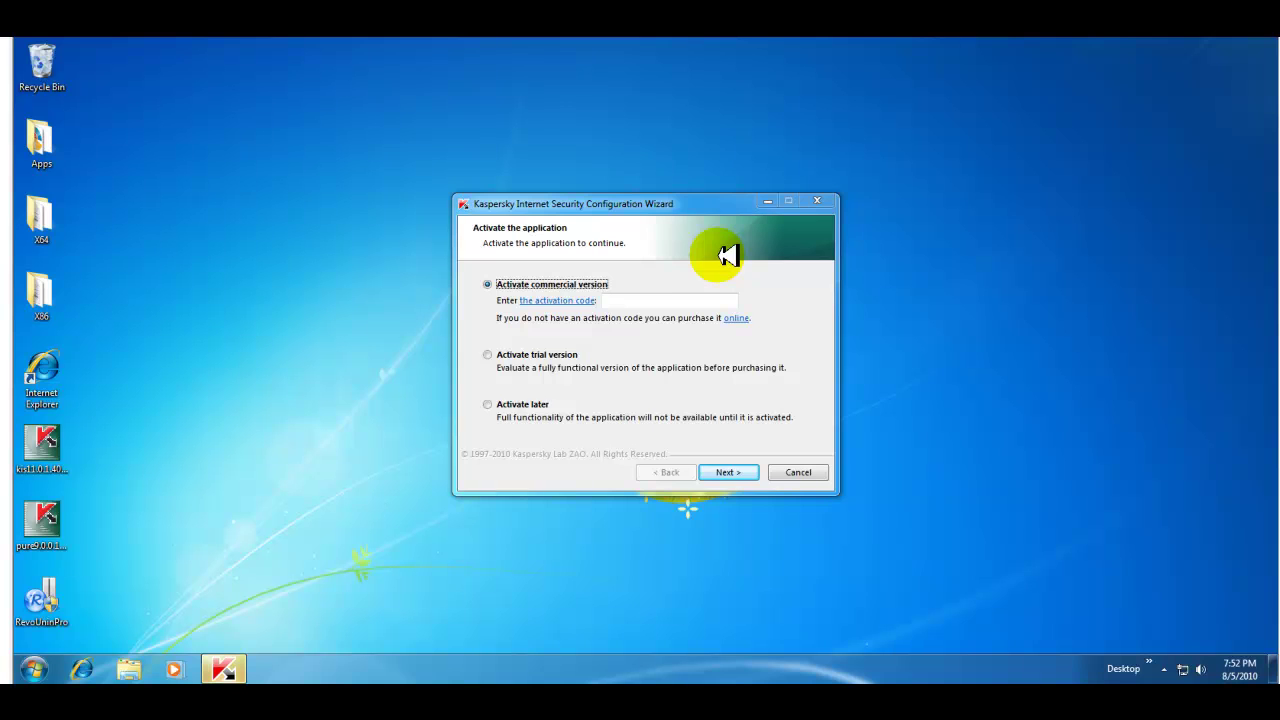
drag(691, 211, 732, 242)
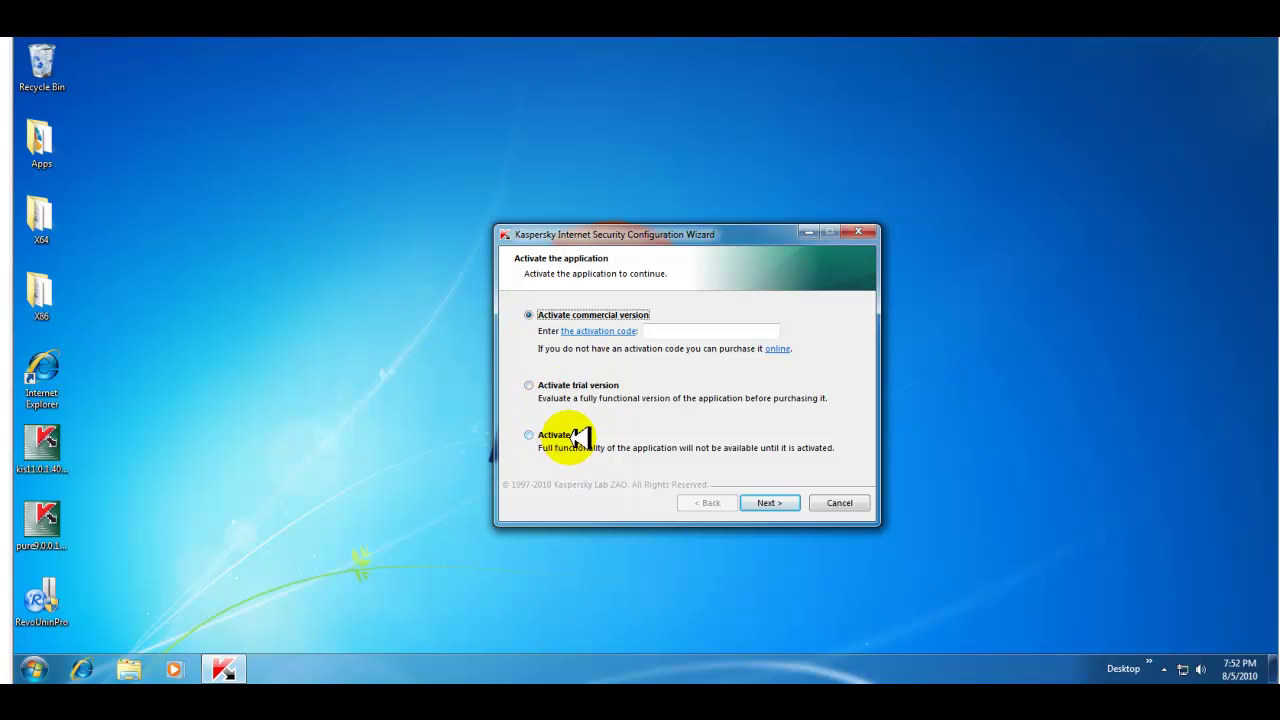
click(531, 383)
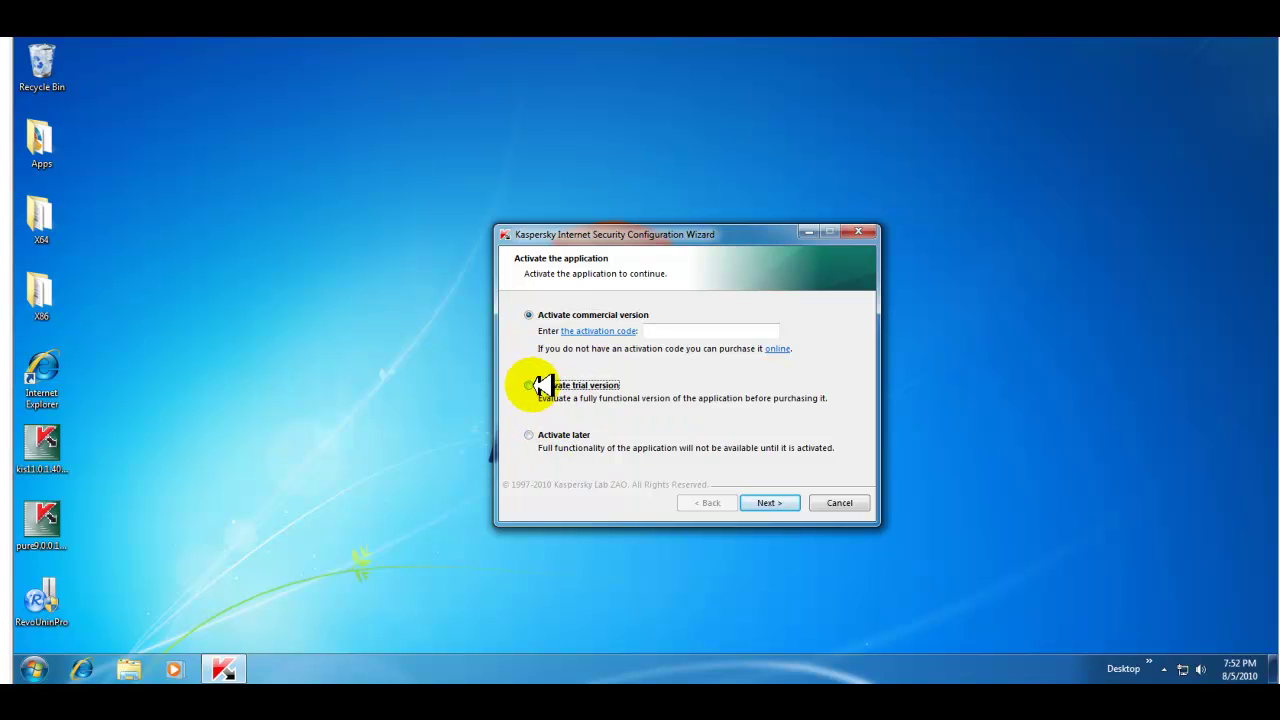
click(766, 503)
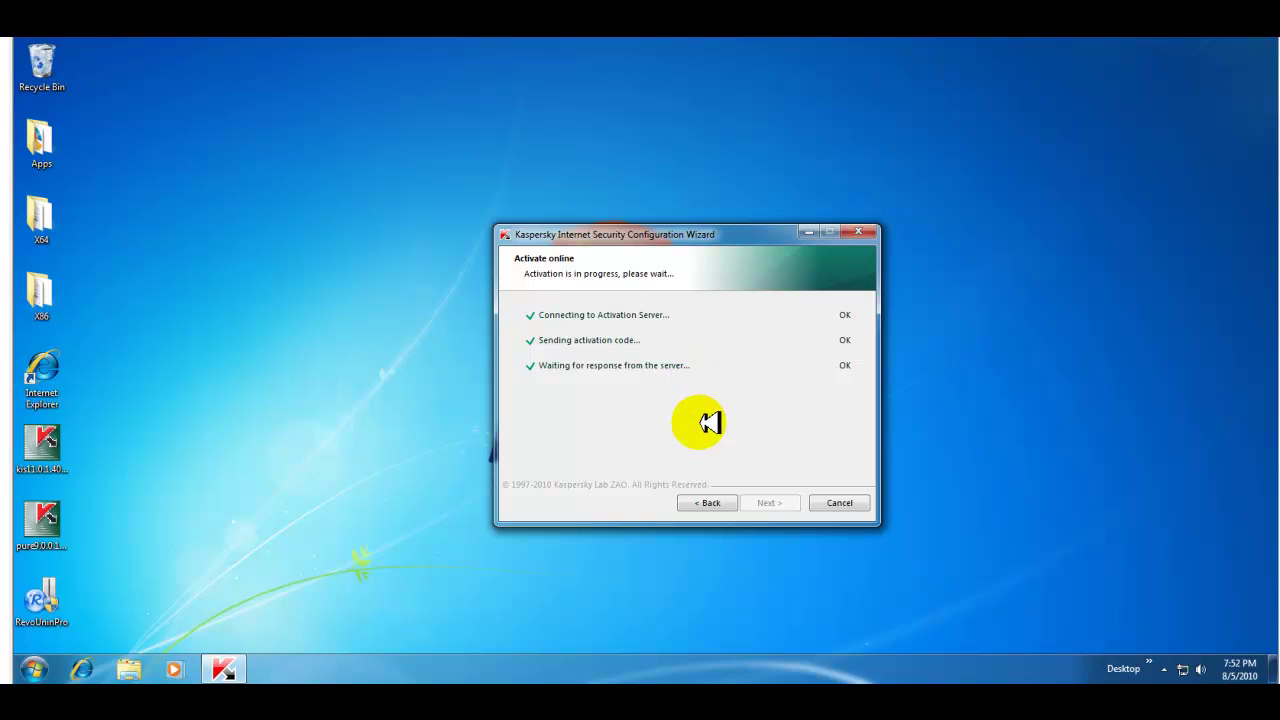
click(778, 503)
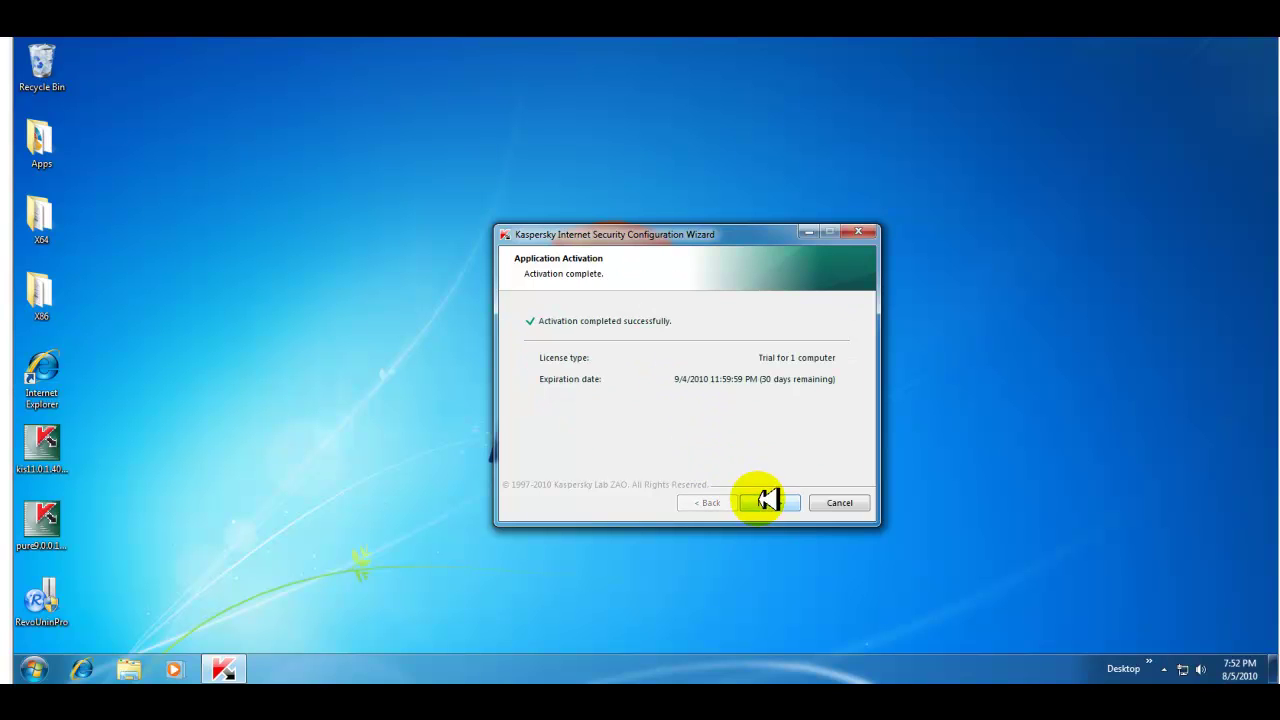
click(778, 503)
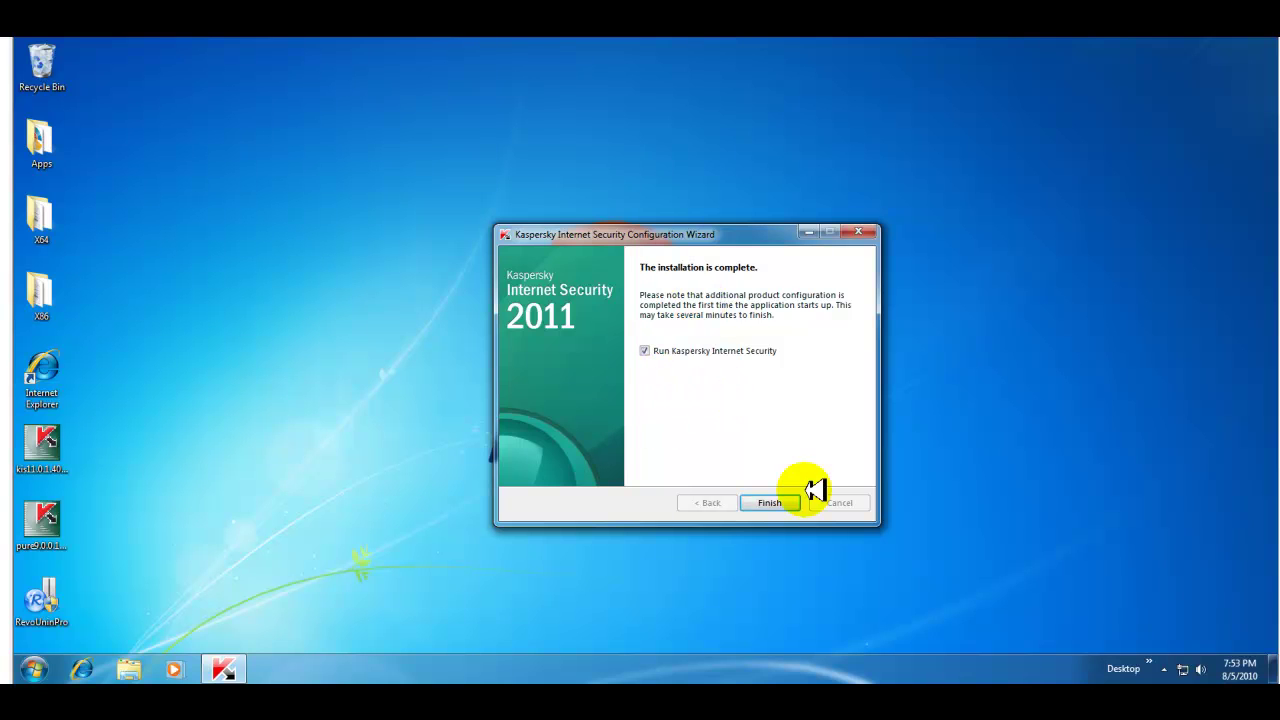
click(770, 500)
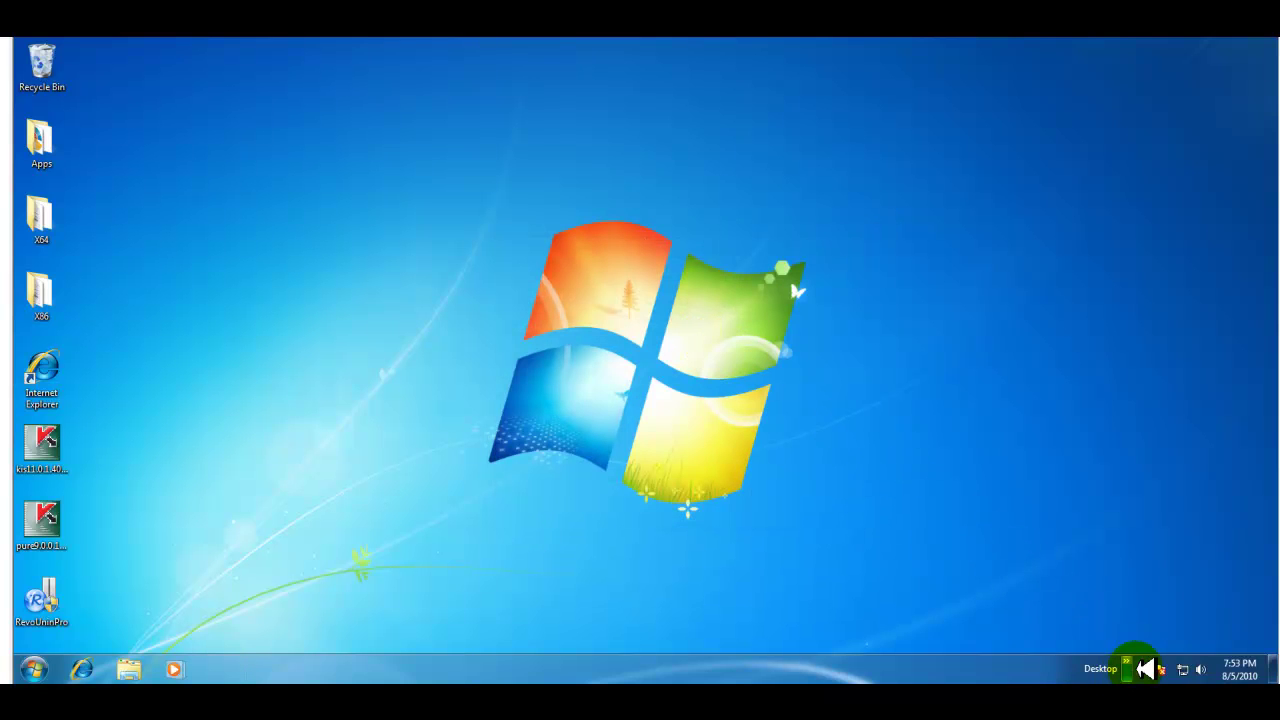
- Check the hidden notification area icons and close the Kaspersky license purchase window
click(1142, 664)
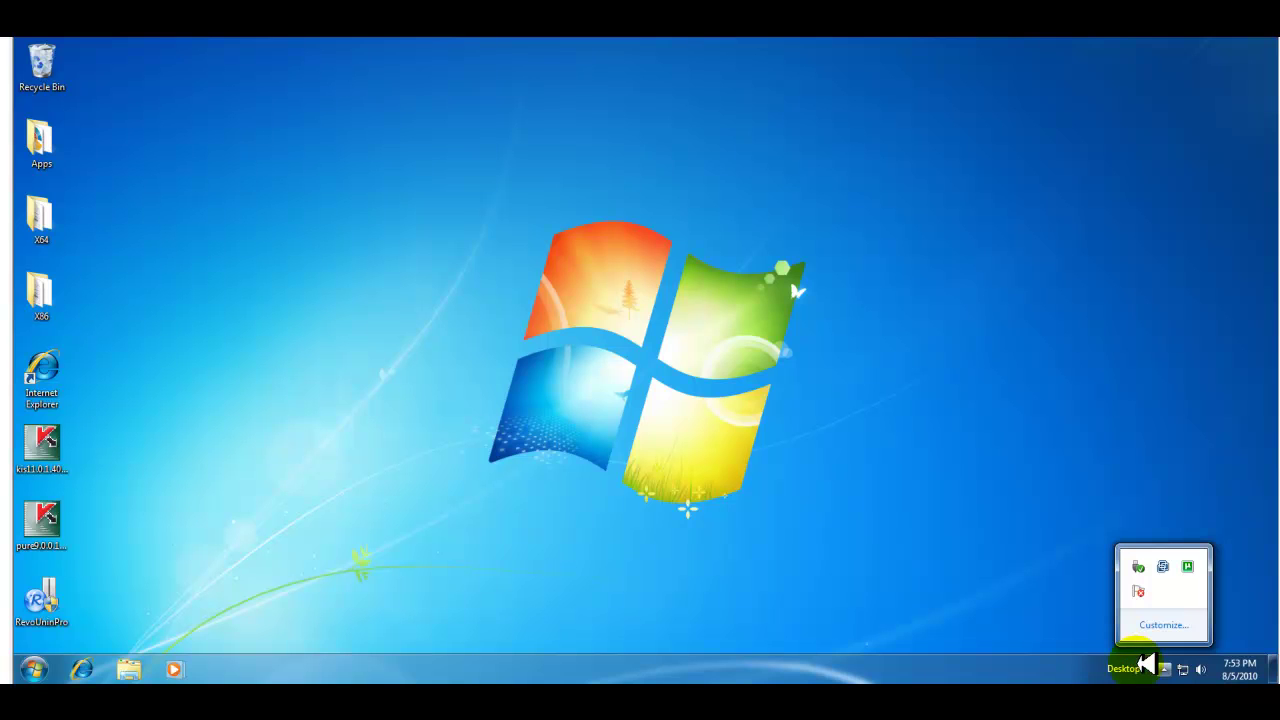
click(944, 530)
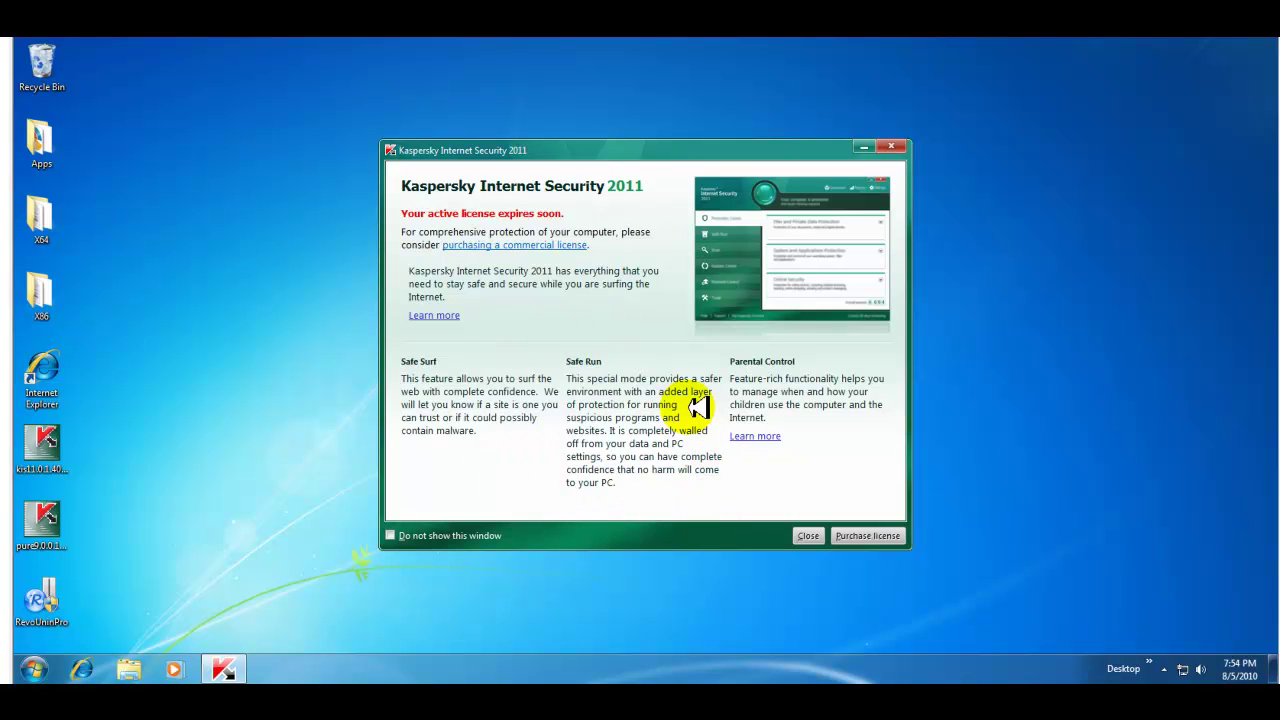
click(808, 534)
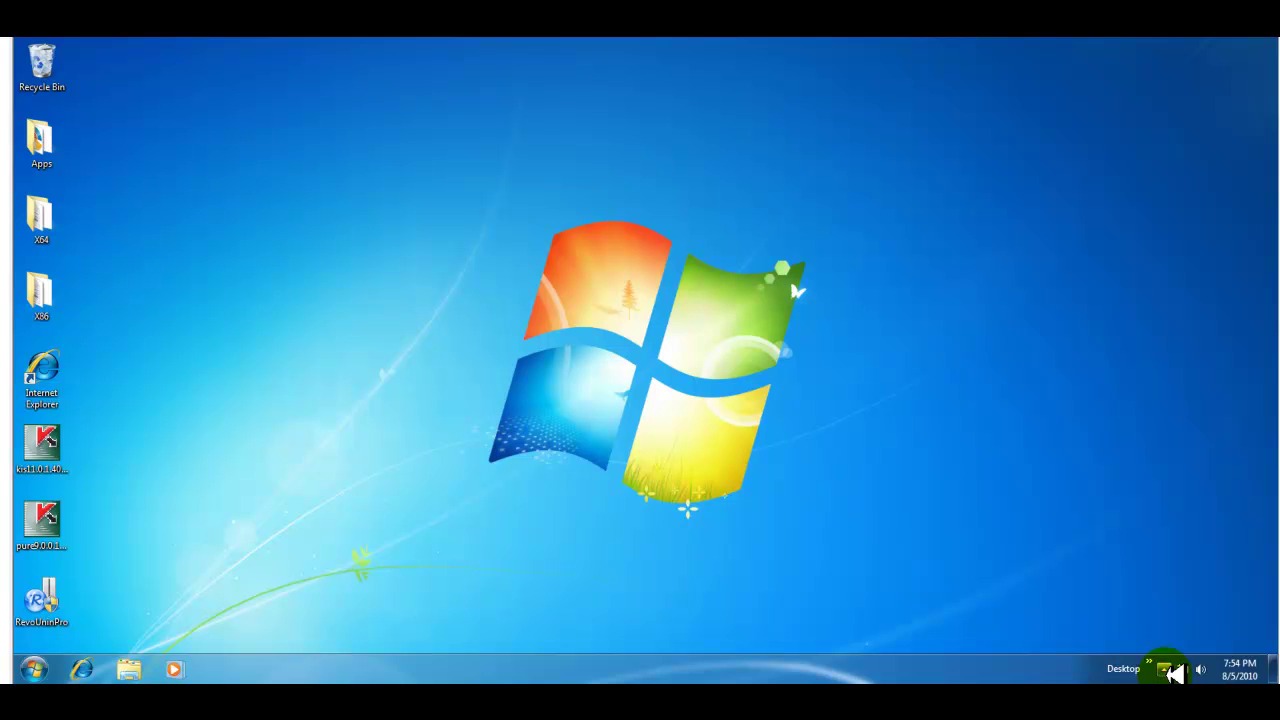
- Open the Kaspersky Internet Security main window from its notification area icon and reposition it on the desktop
click(1166, 668)
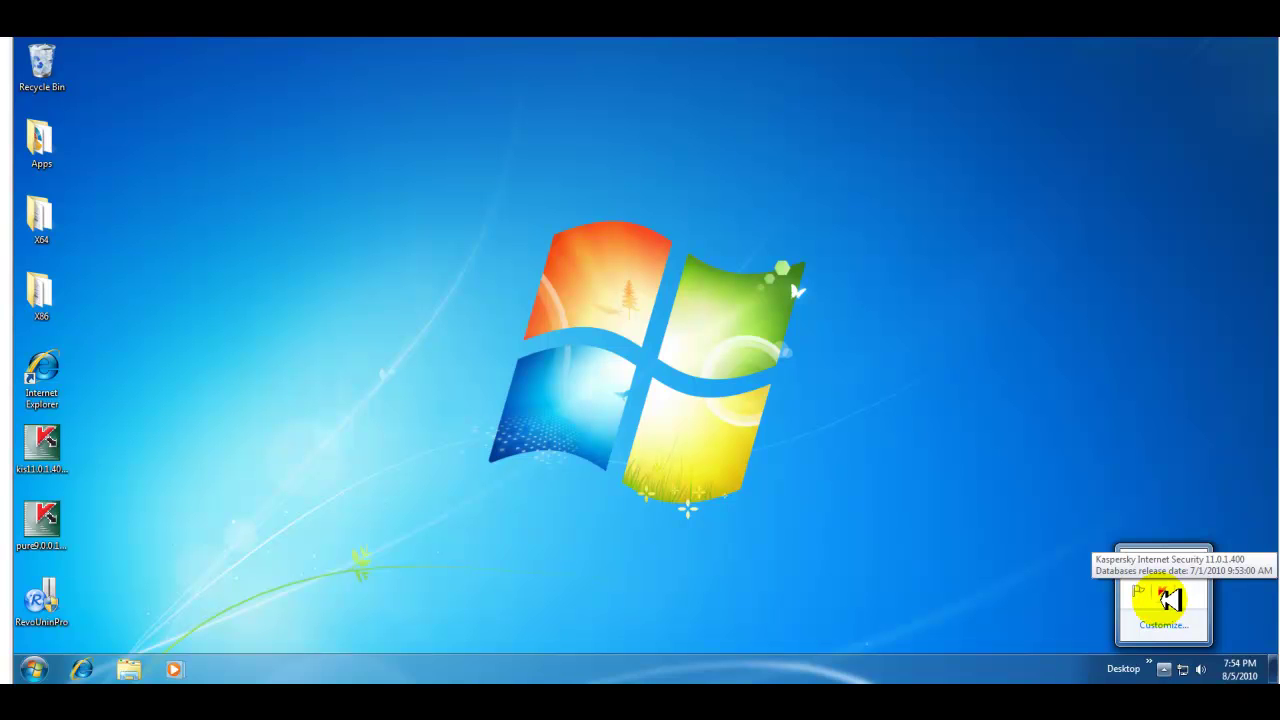
click(1168, 597)
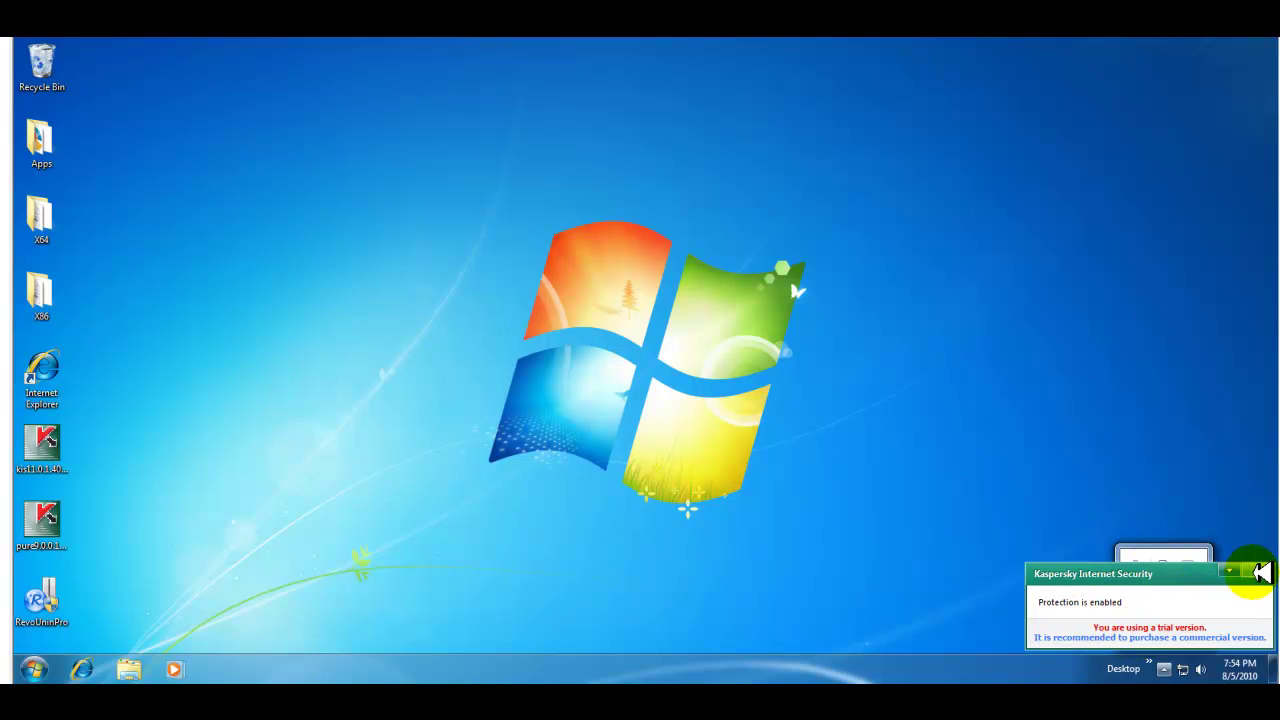
click(1256, 571)
click(1165, 593)
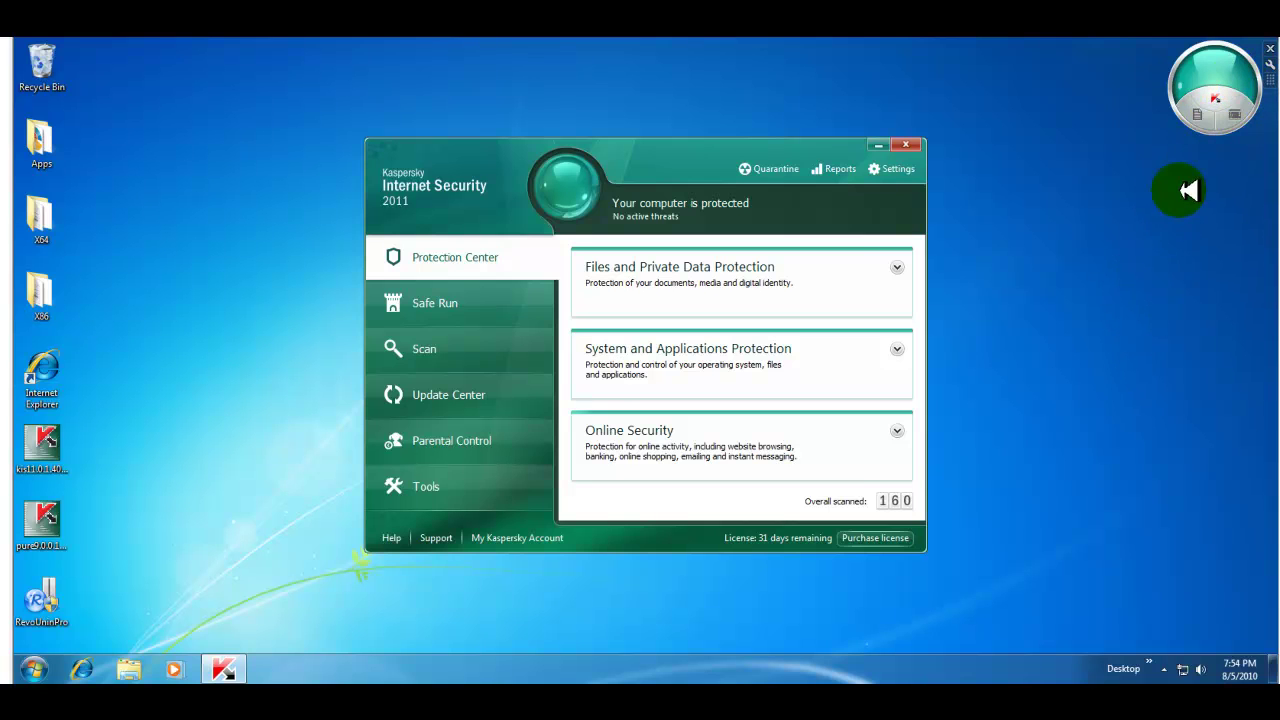
click(1200, 115)
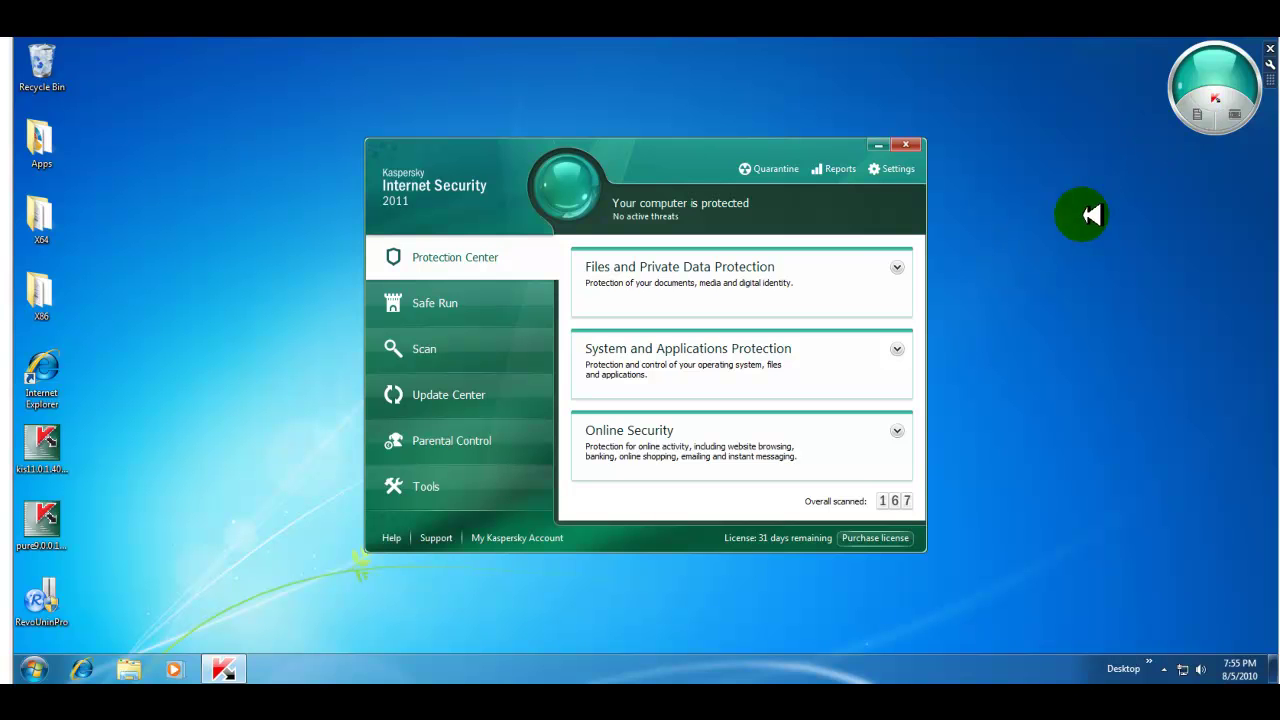
drag(734, 163, 960, 236)
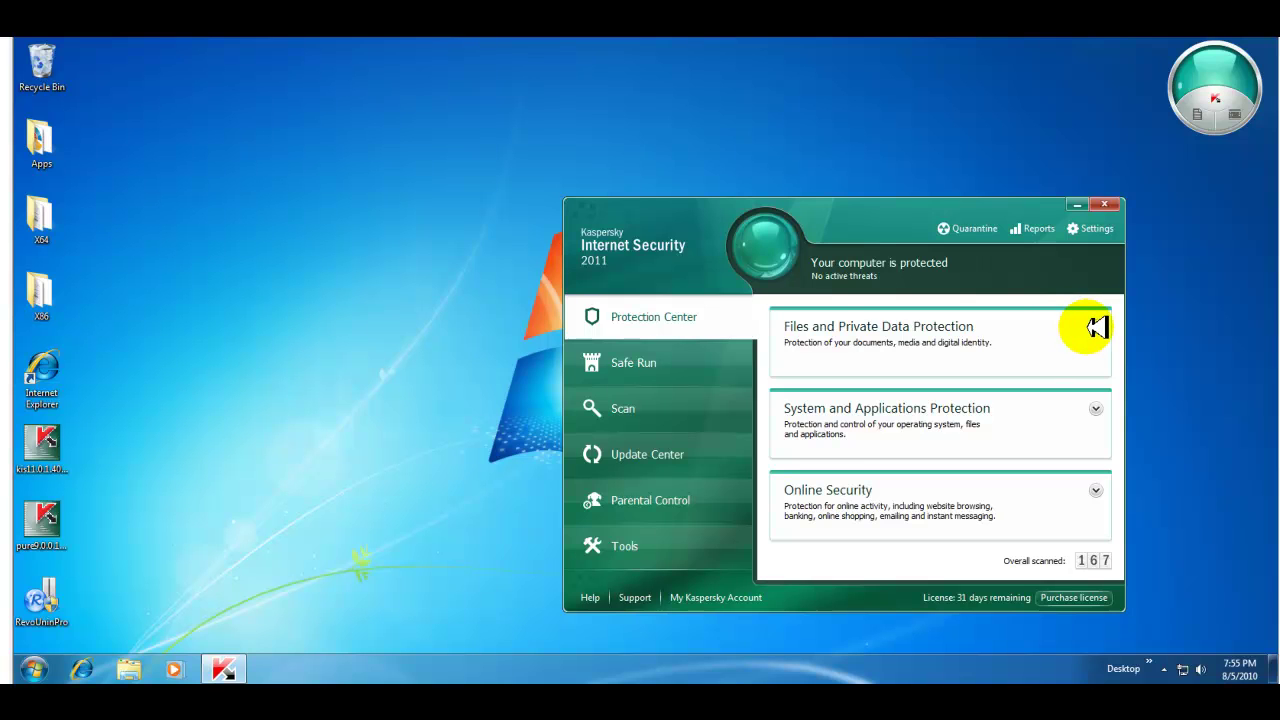
- Start an update of the Kaspersky databases from the Update Center
click(707, 453)
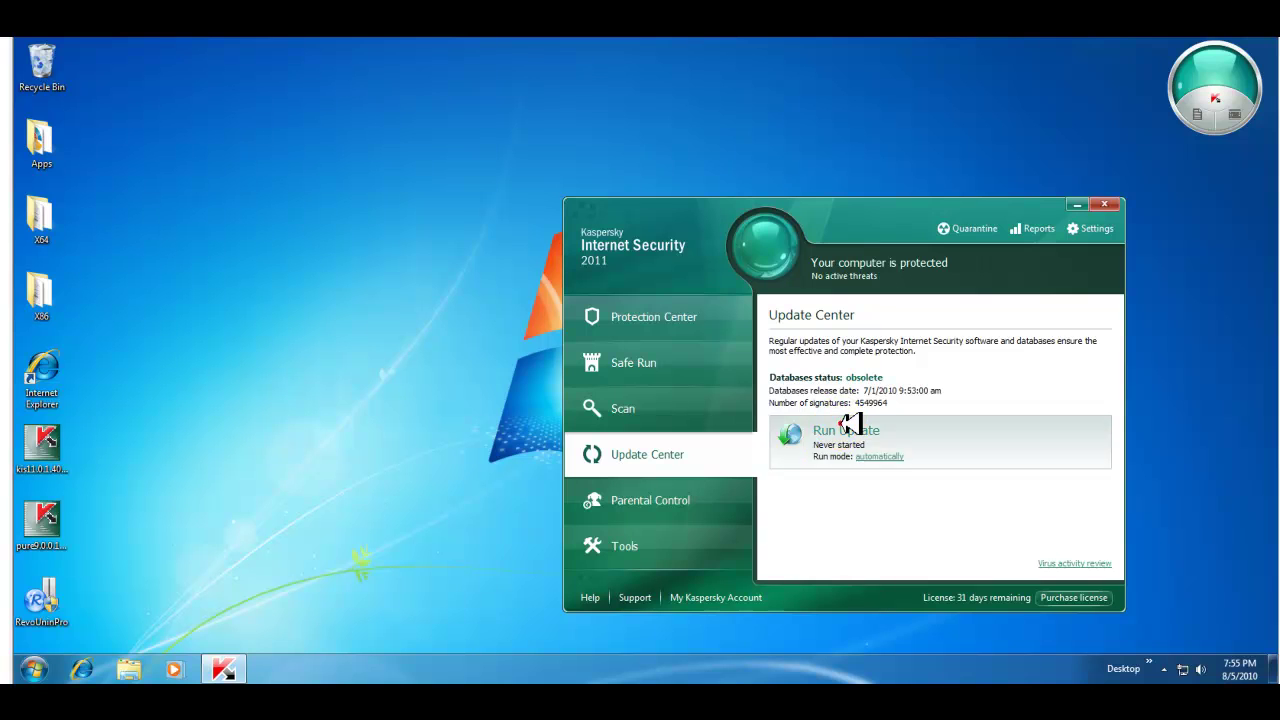
click(797, 458)
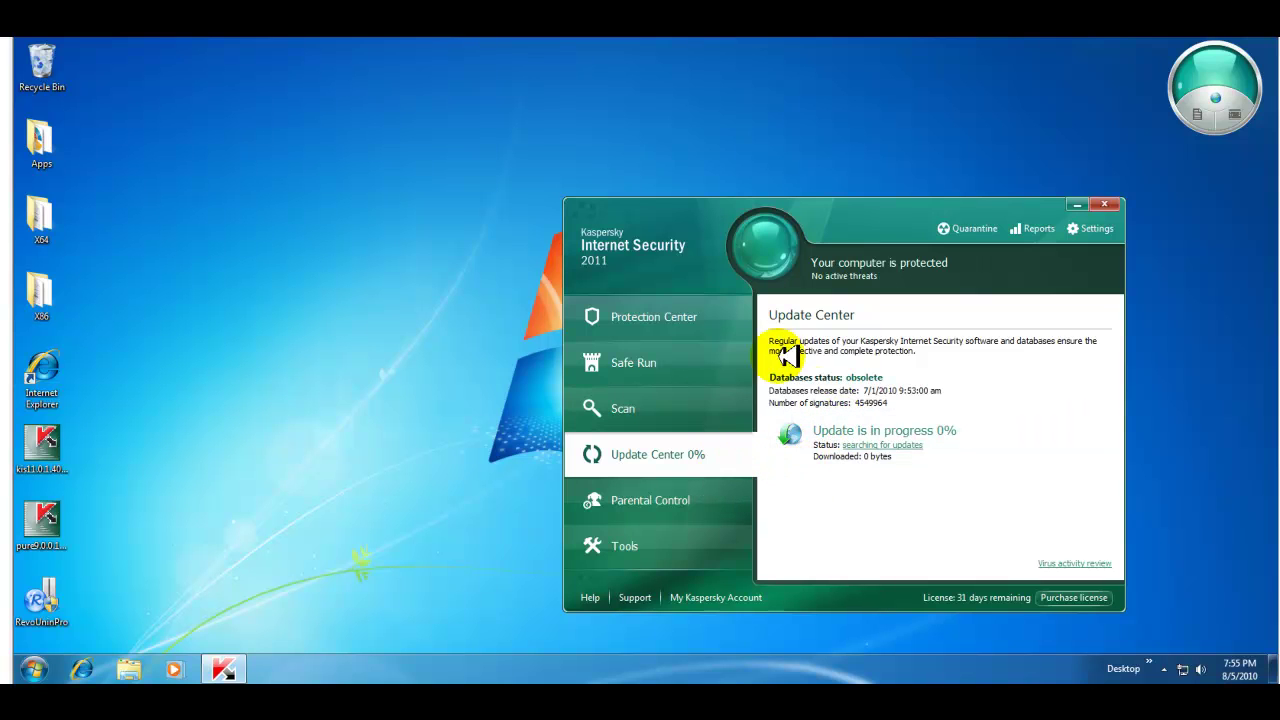
- Review the Files and Private Data Protection components and the Safe Run, Scan, Update Center, Parental Control and Tools sections
click(680, 318)
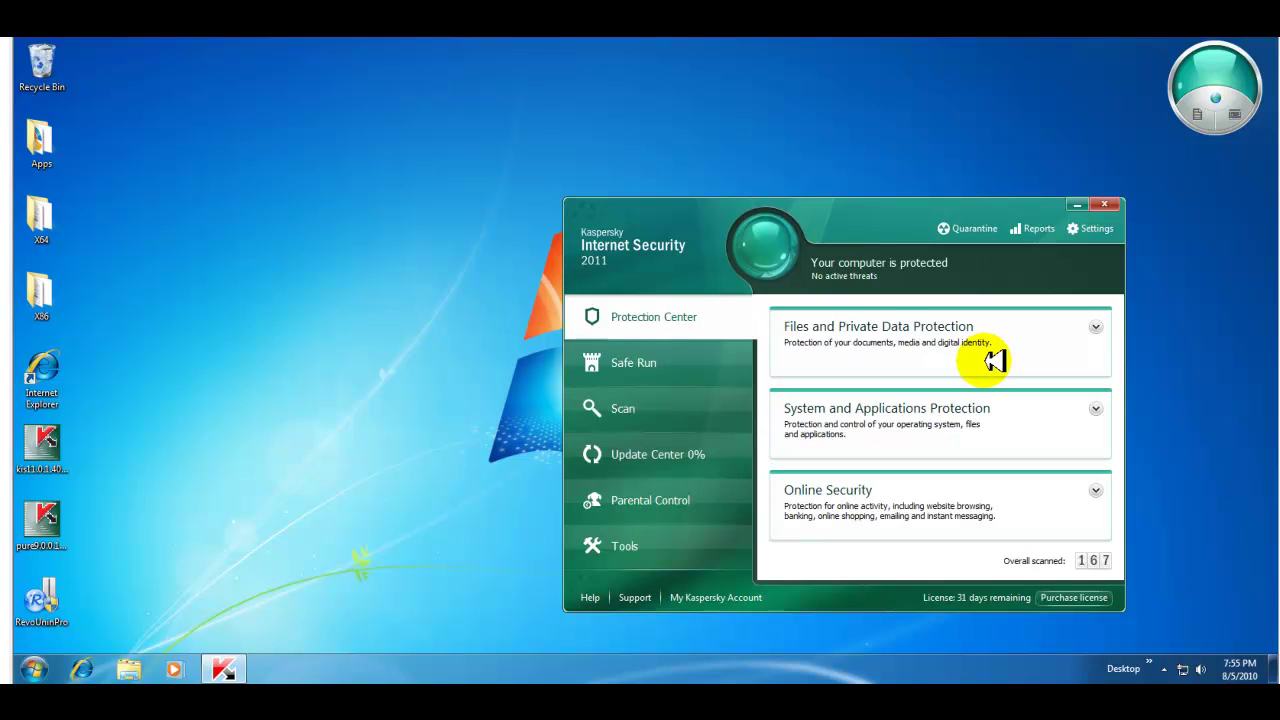
click(1097, 329)
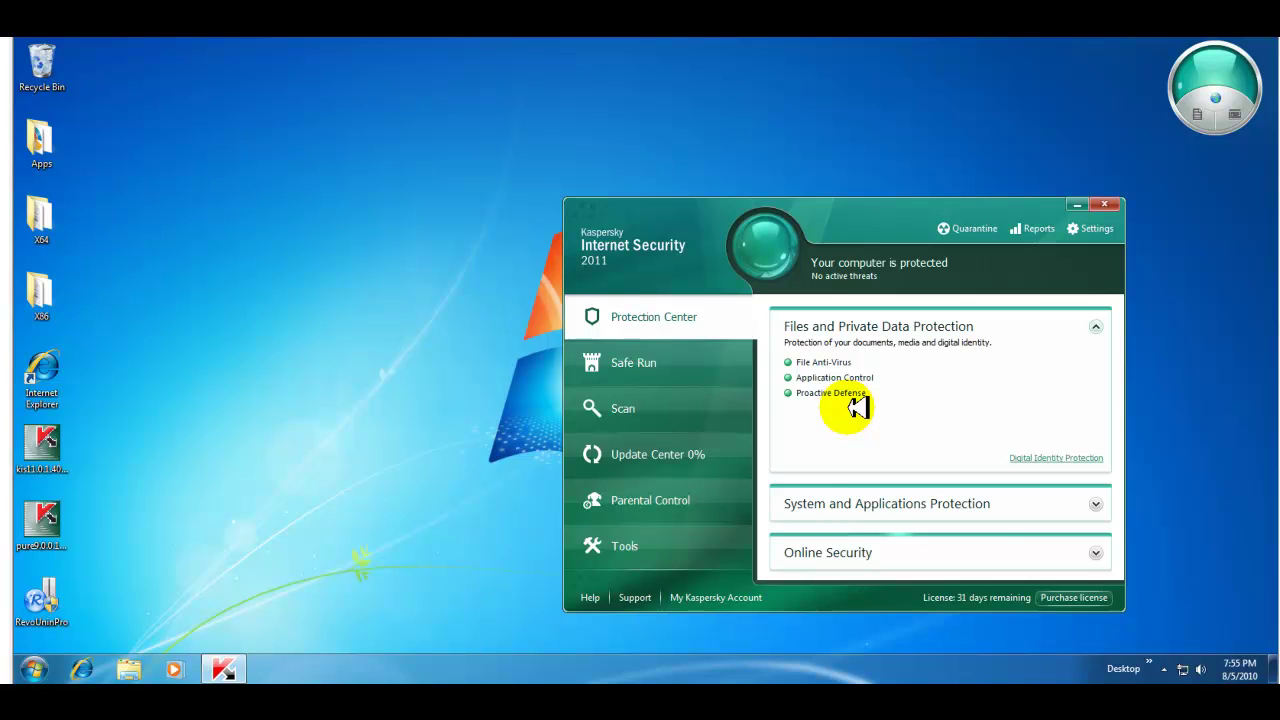
click(688, 367)
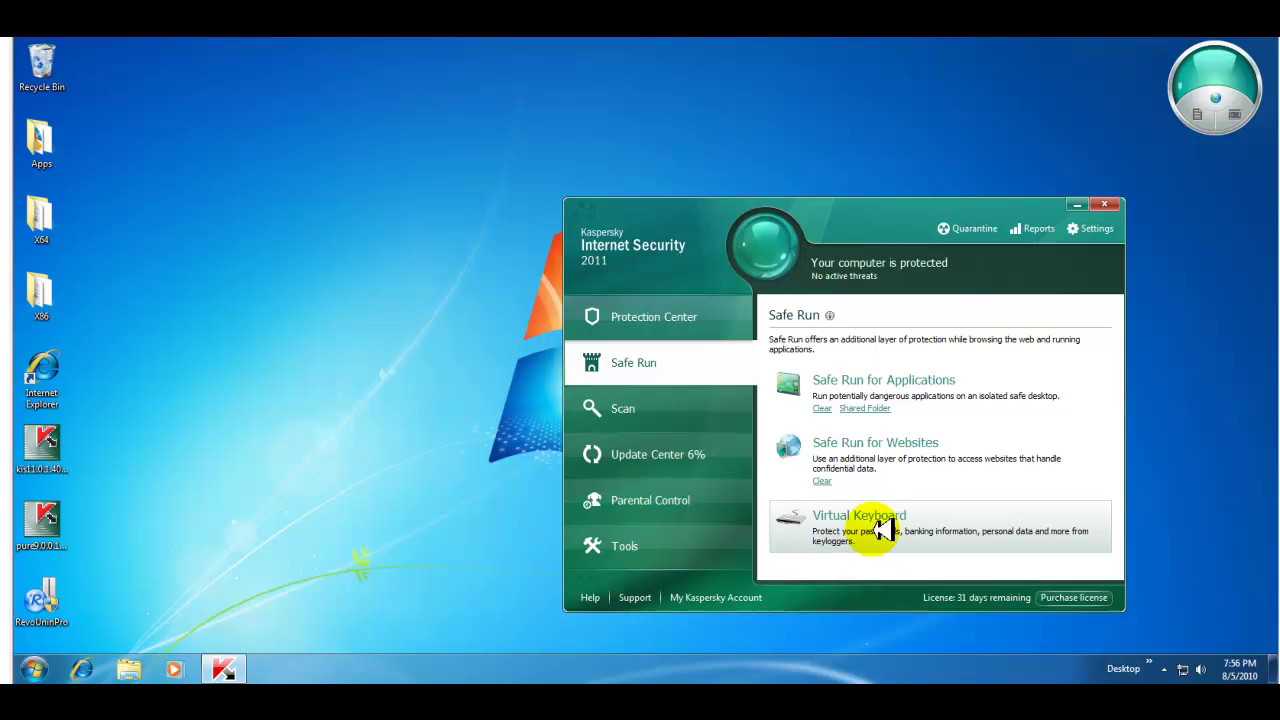
click(632, 408)
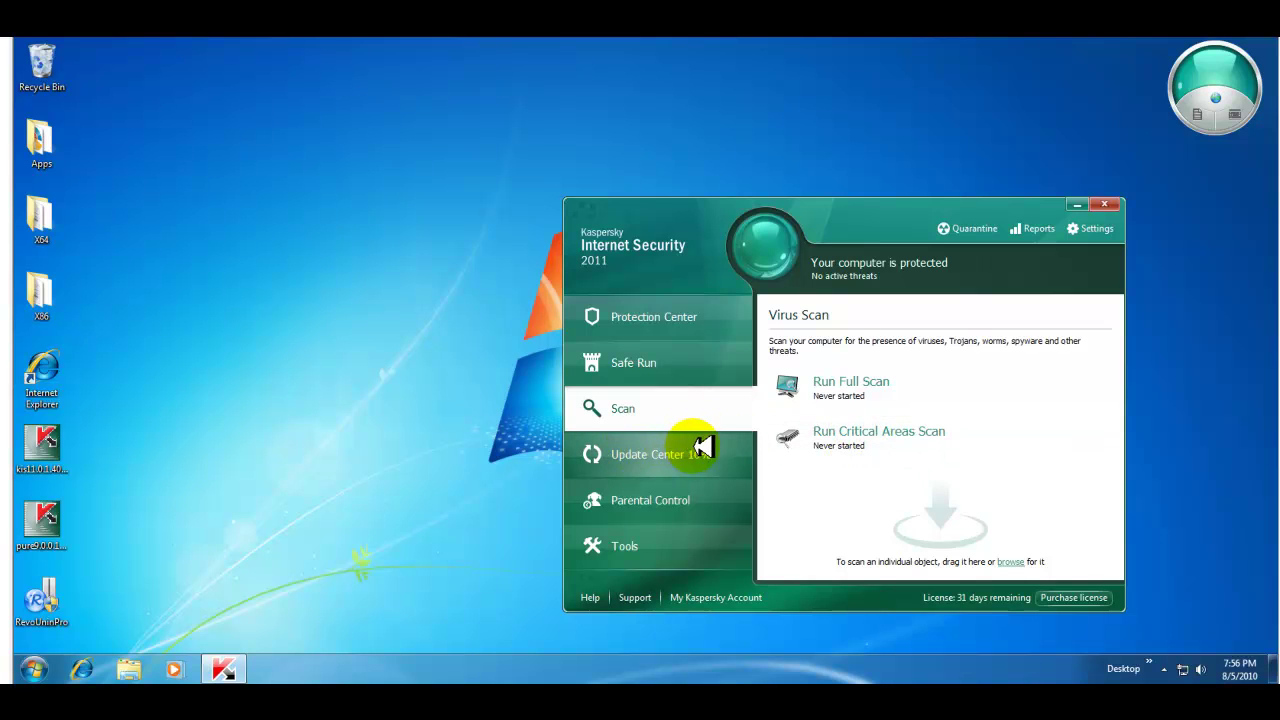
click(645, 458)
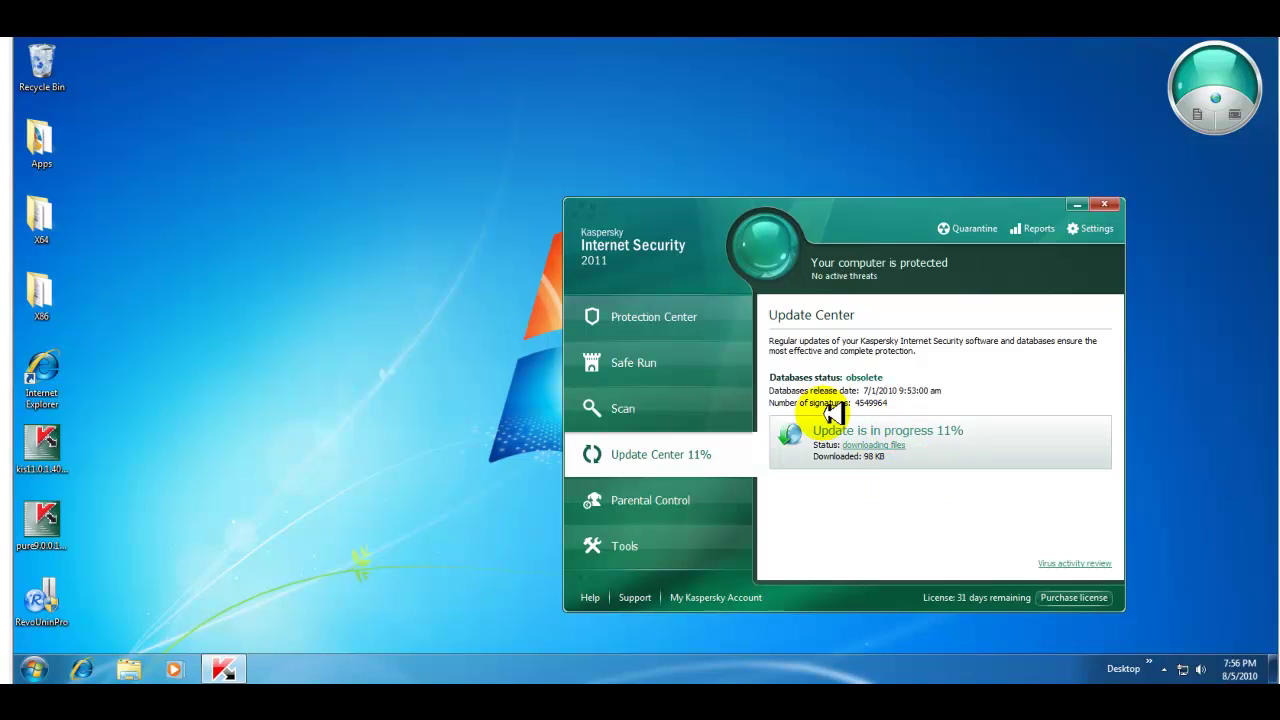
click(673, 501)
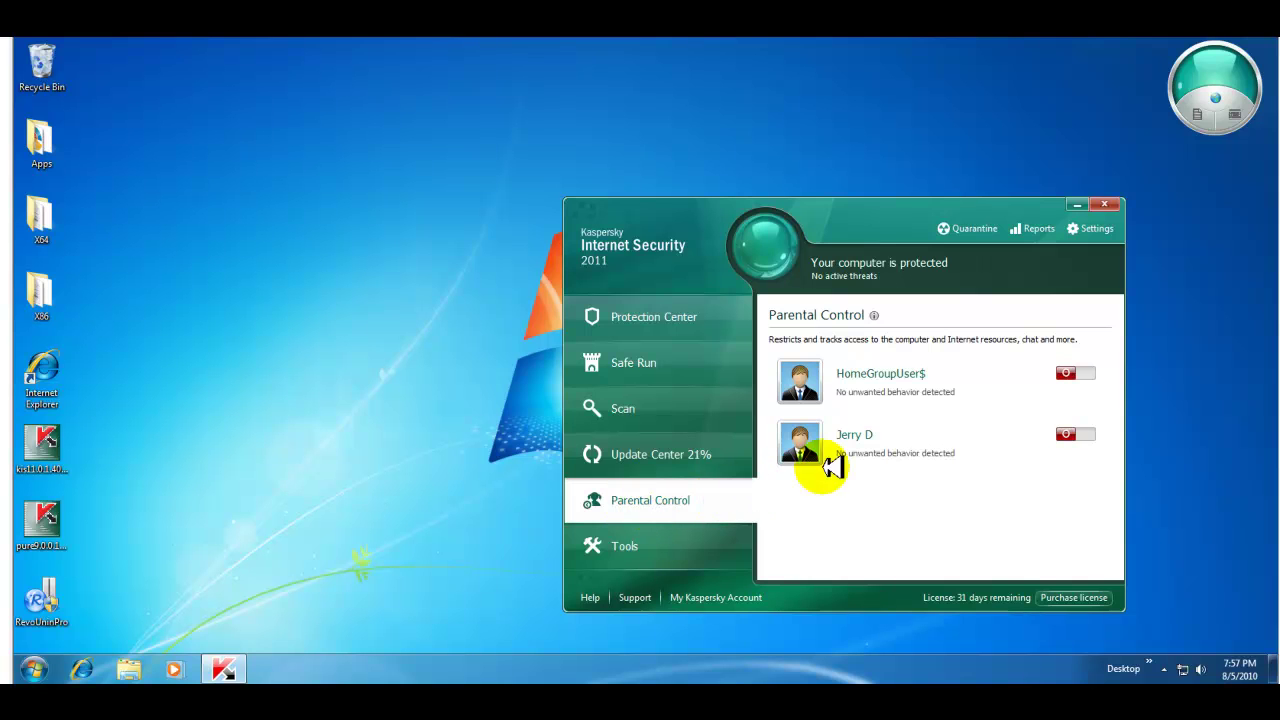
click(630, 548)
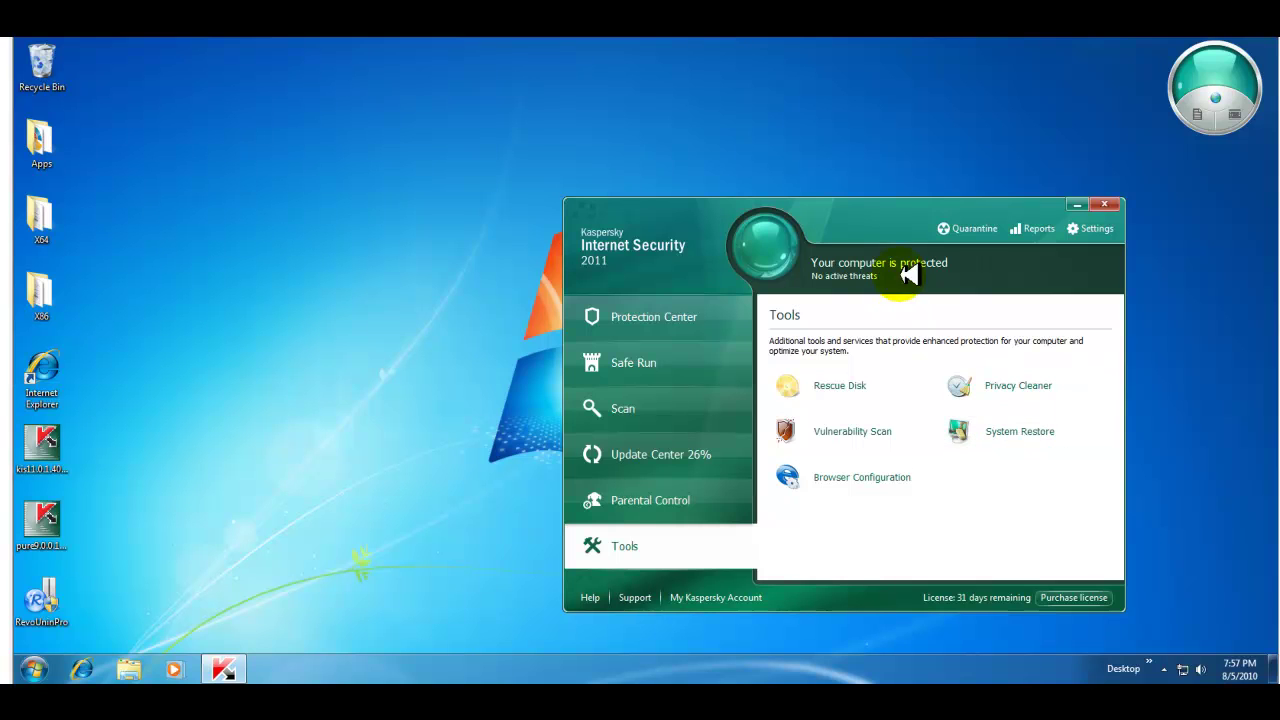
- Check the quarantine, its threat filter choices and the protection status messages, and close the Protection state window
click(968, 229)
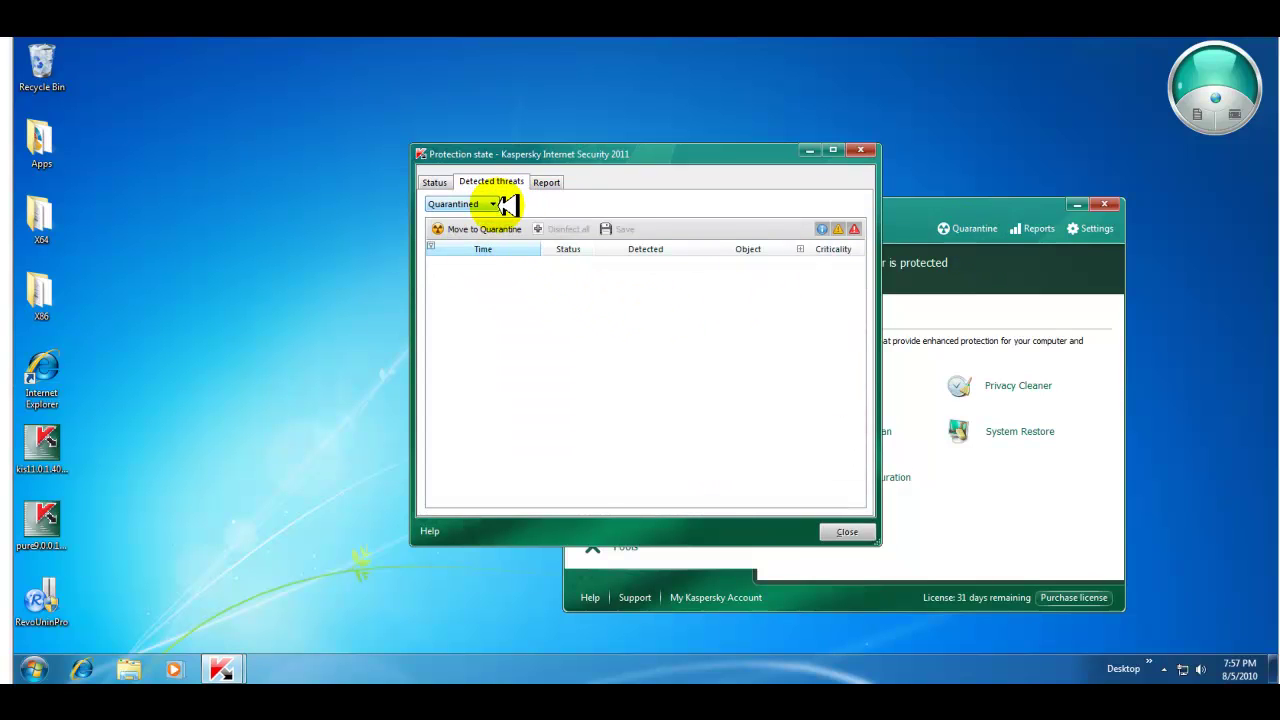
click(494, 204)
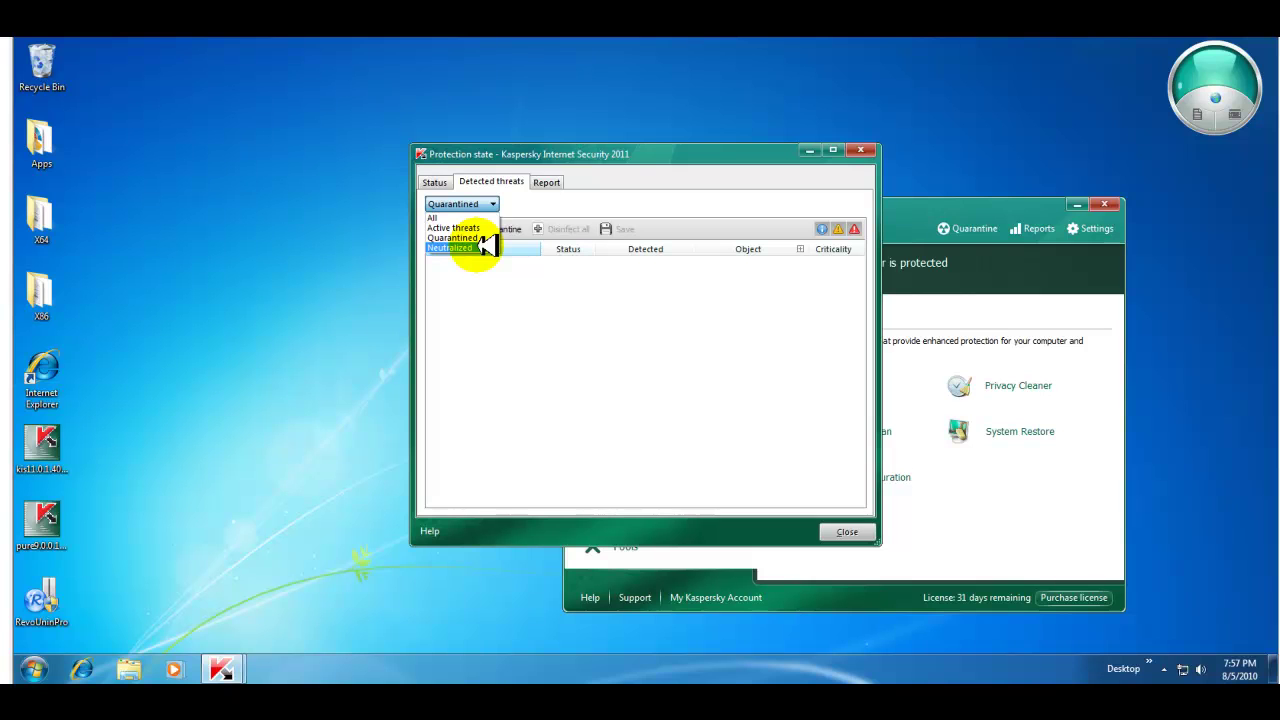
click(436, 184)
click(436, 183)
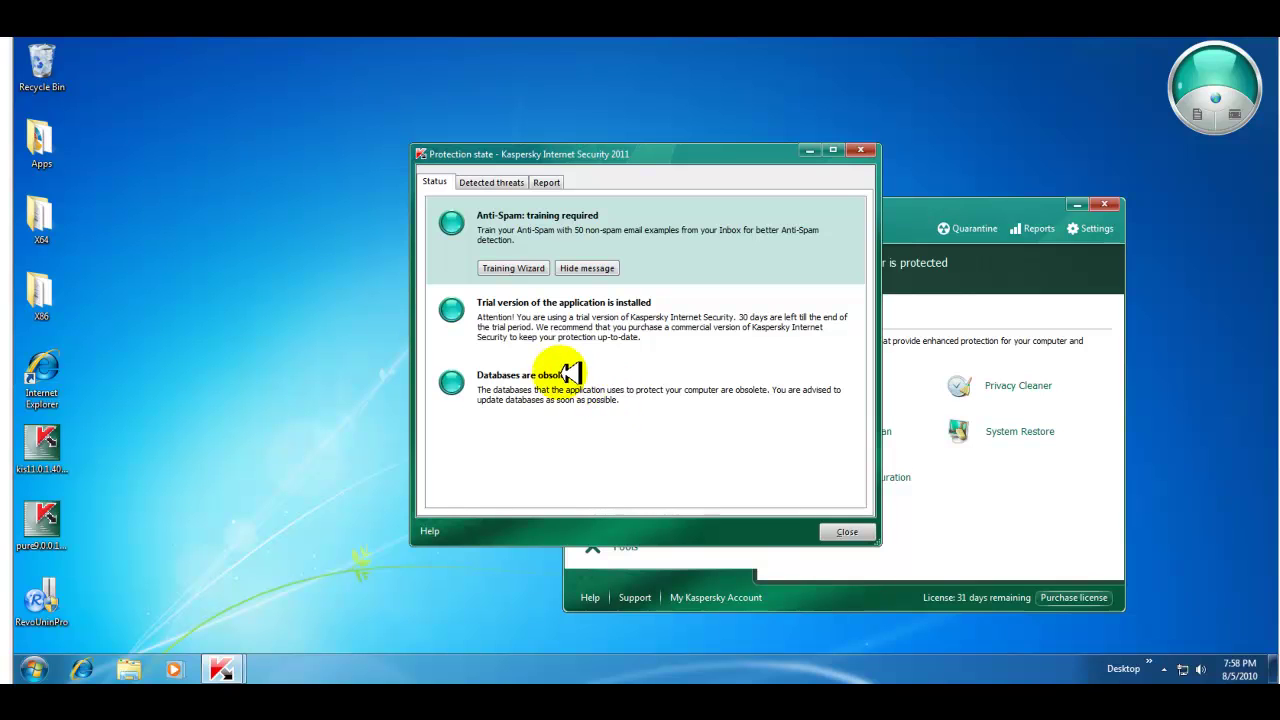
click(838, 531)
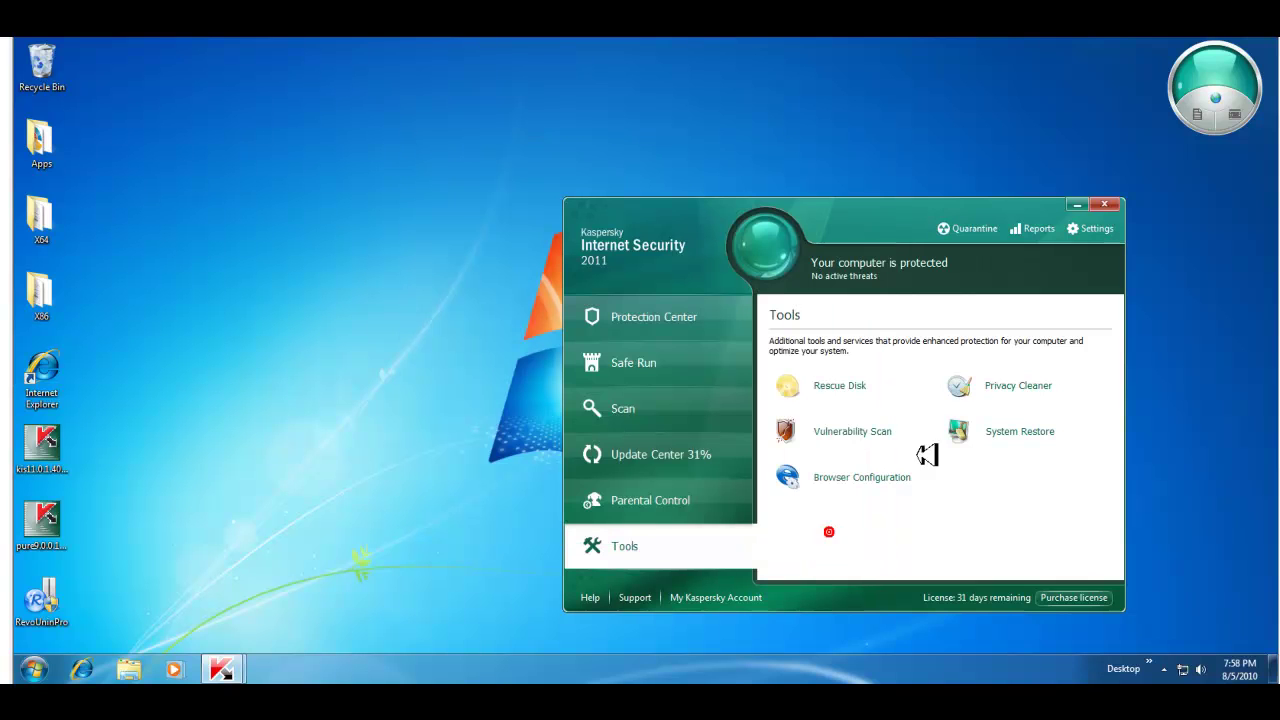
- Open the program settings, return to the main window to view the protection report, and close the report
click(1088, 228)
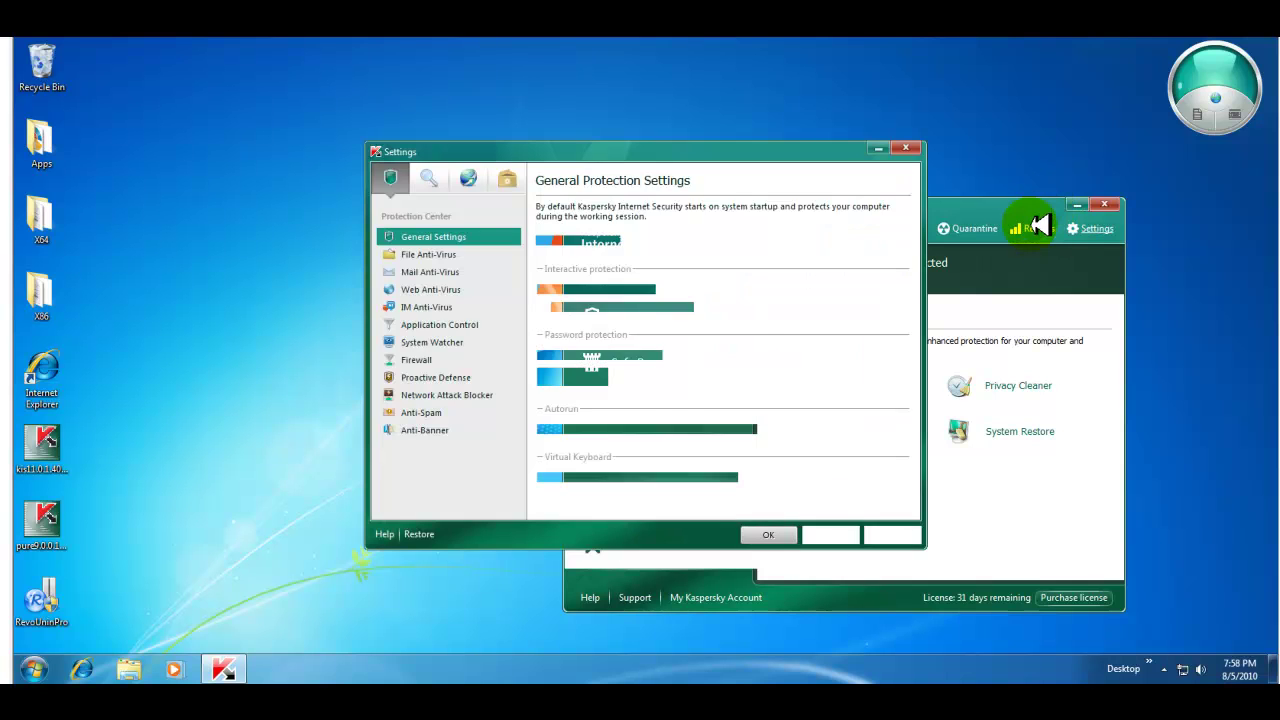
click(1037, 215)
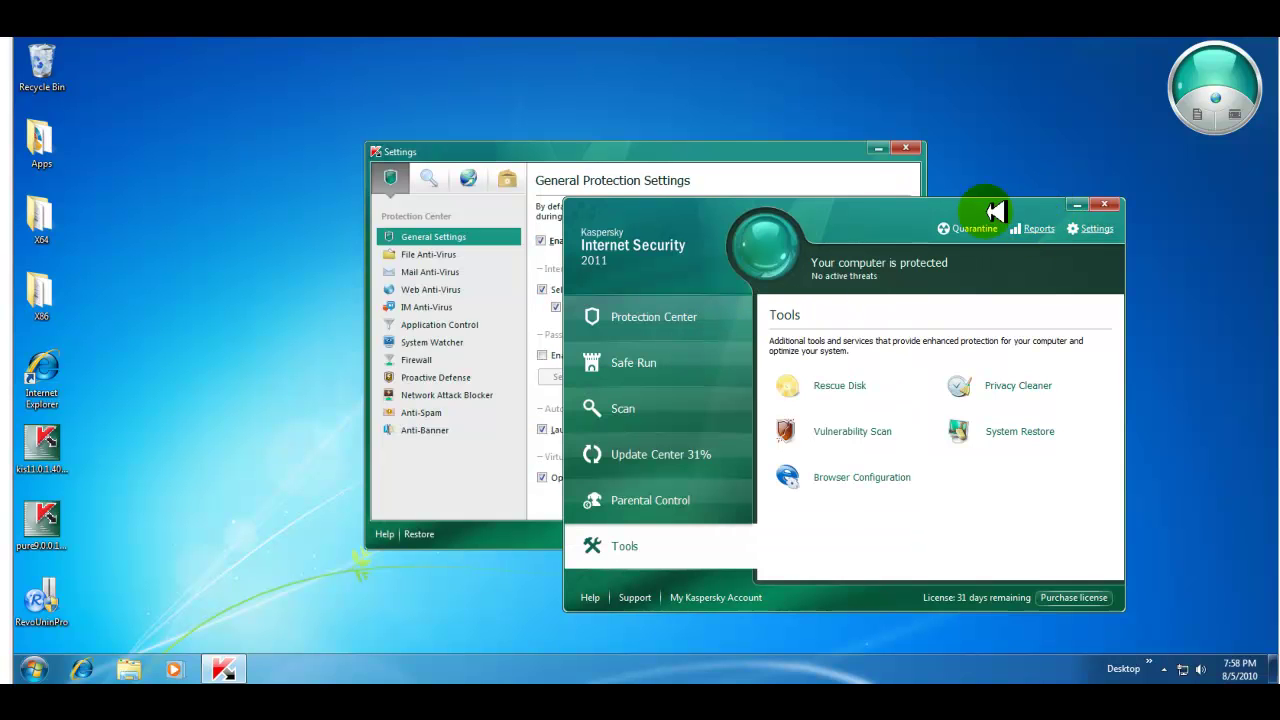
click(1036, 228)
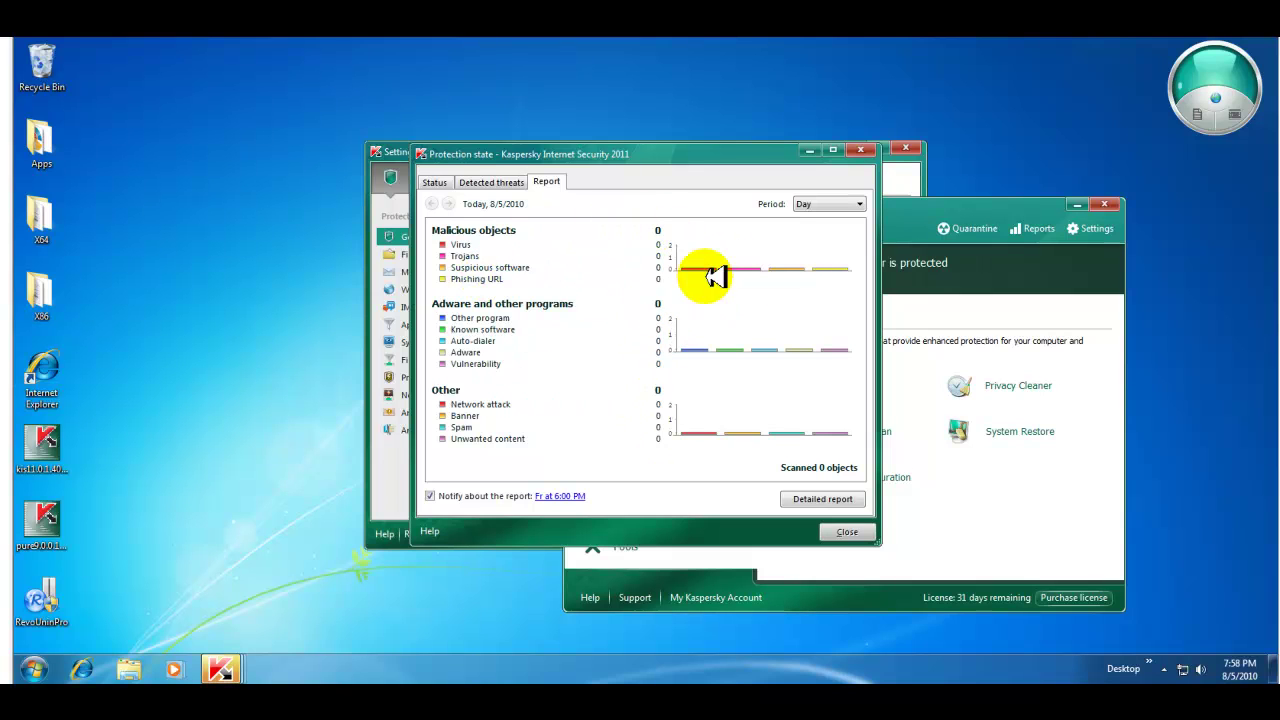
click(846, 531)
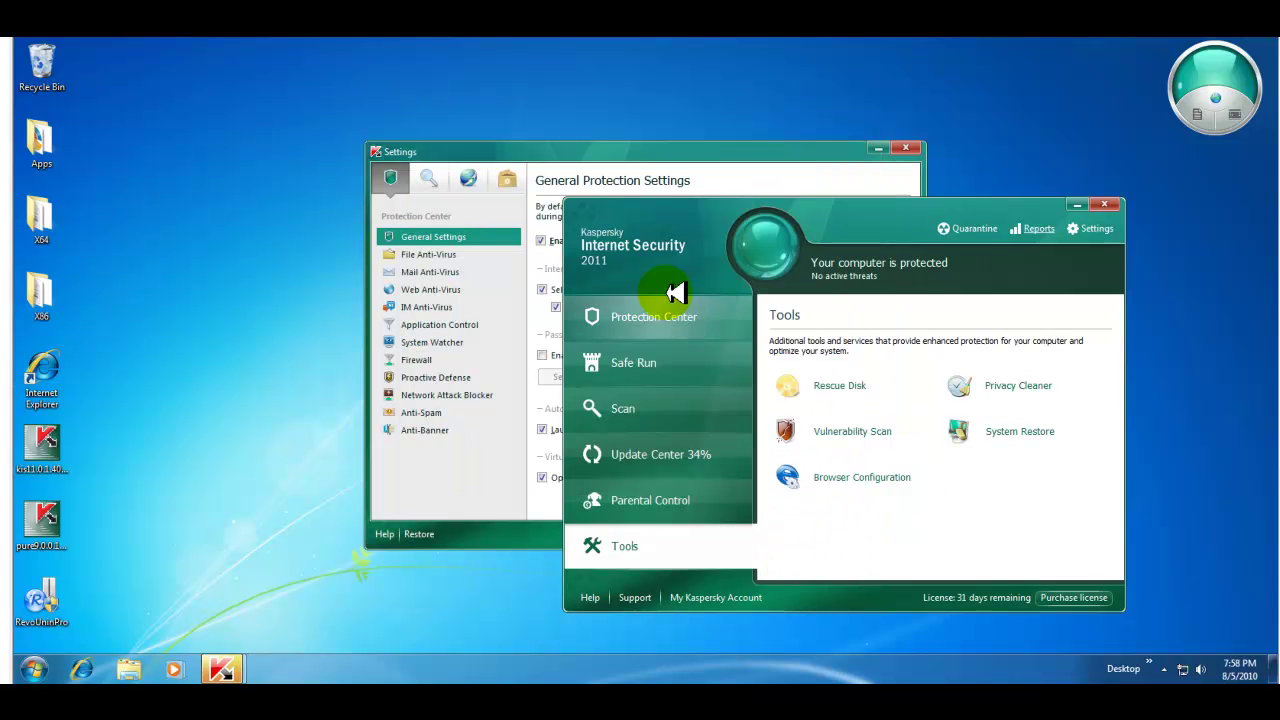
- Bring the Settings window to the front and move it lower on the desktop to review the General Protection Settings
click(648, 155)
drag(657, 153, 656, 242)
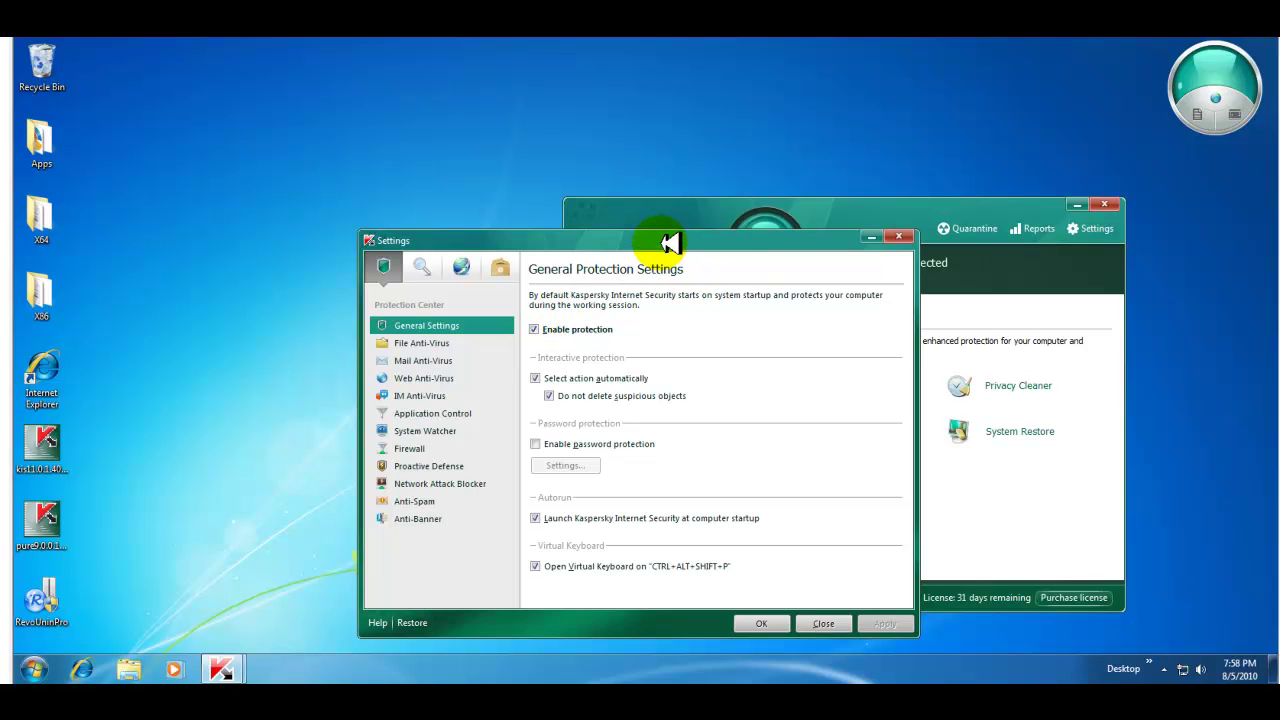
click(760, 218)
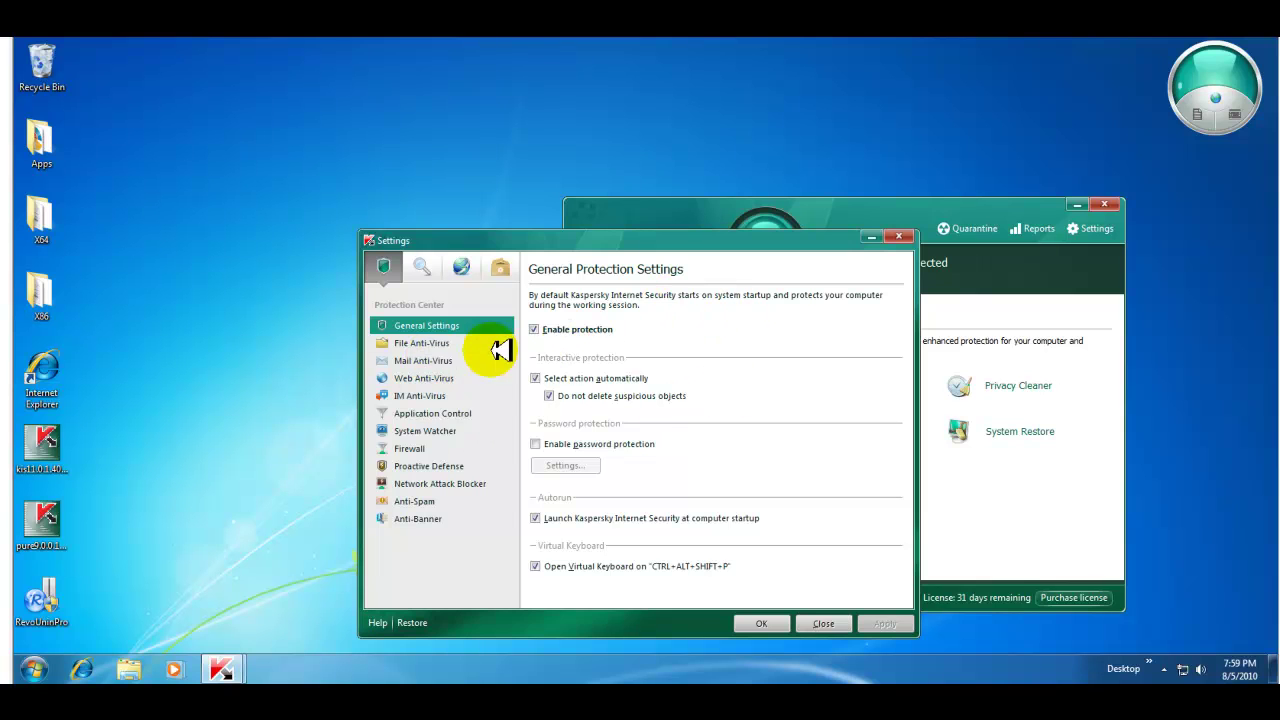
- Try the High security level for Web Anti-Virus and set it back to Recommended
click(440, 379)
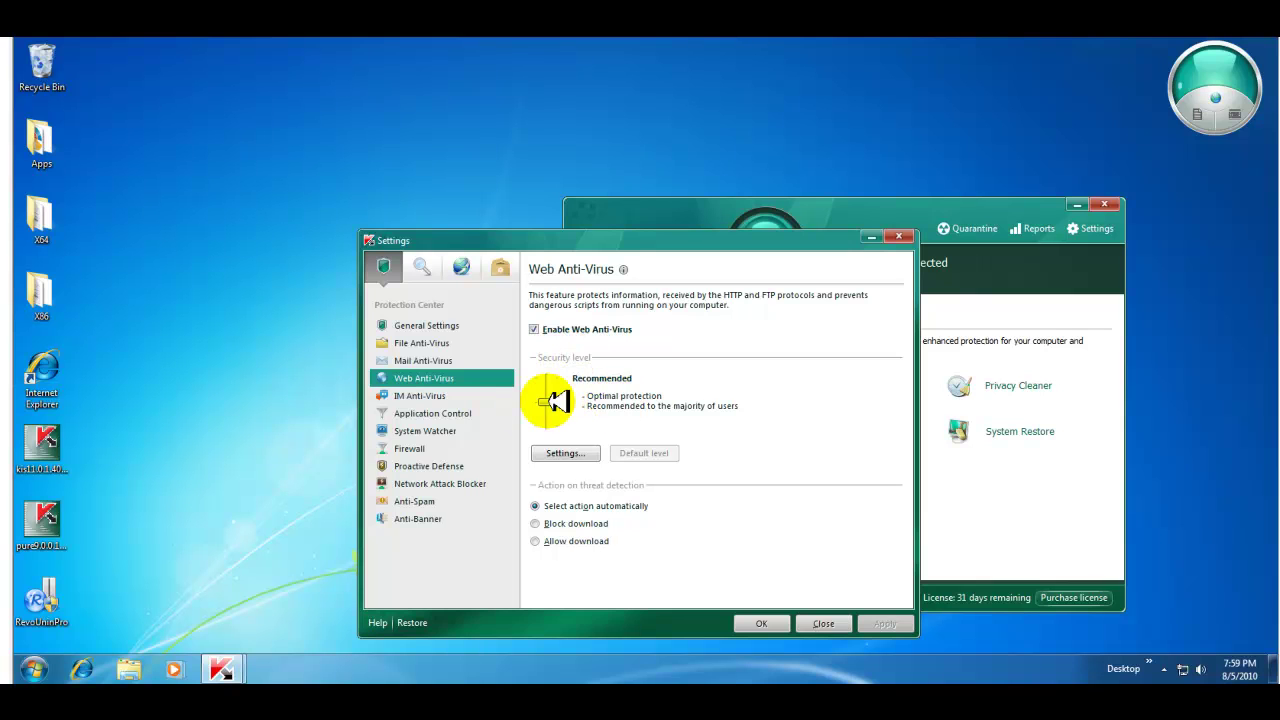
drag(556, 401, 551, 377)
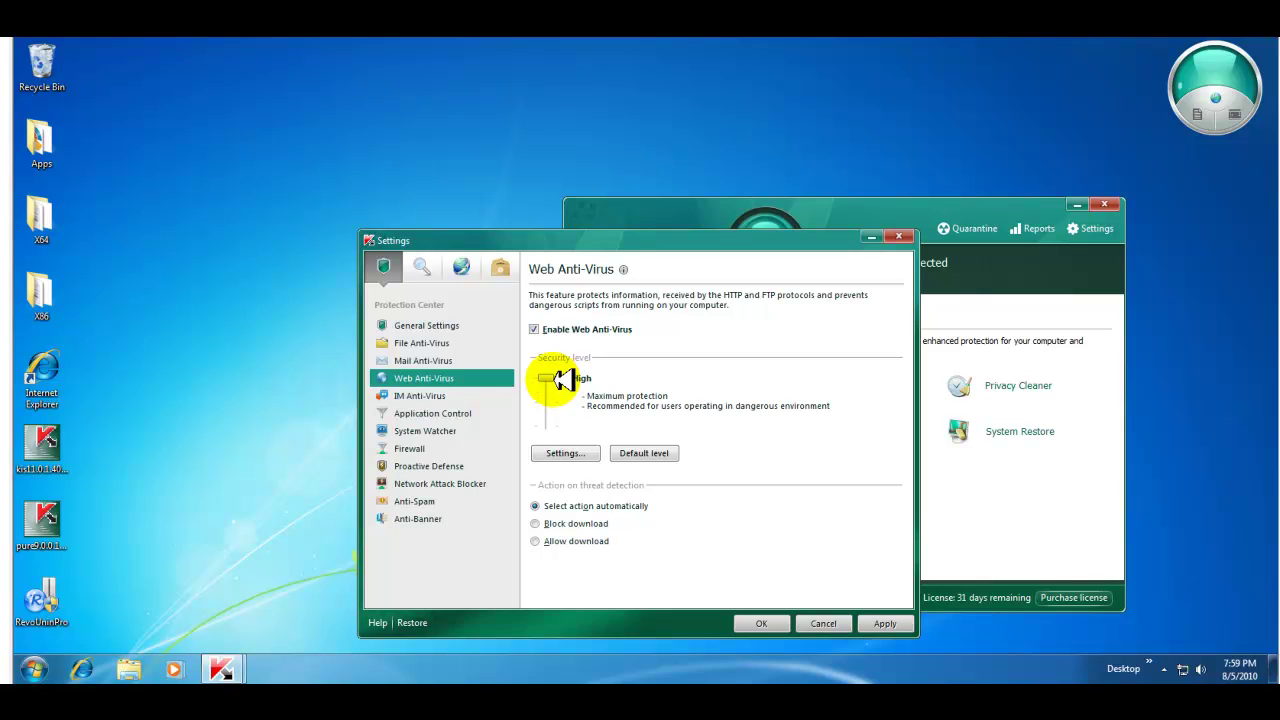
mouse_move(553, 395)
mouse_down()
mouse_move(545, 440)
mouse_move(546, 404)
mouse_up()
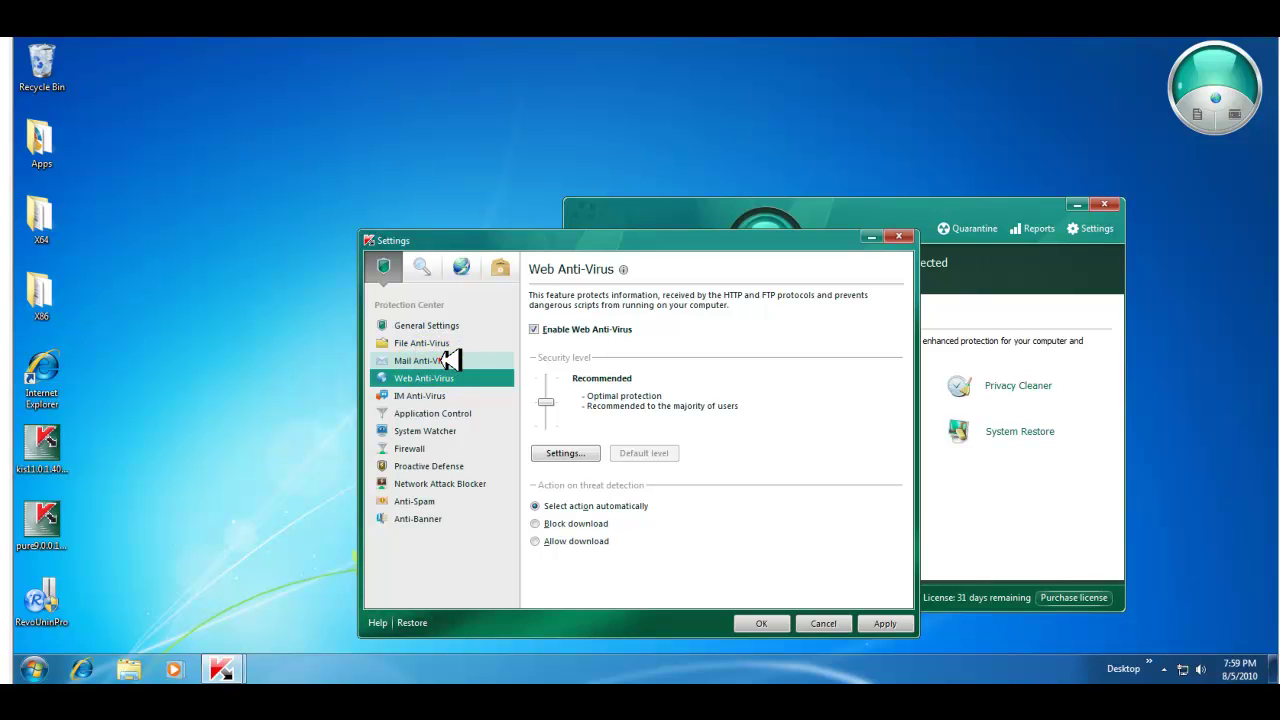
- Open the detailed Mail Anti-Virus settings, try other Heuristic Analysis depths and set the level back to medium scan
click(452, 360)
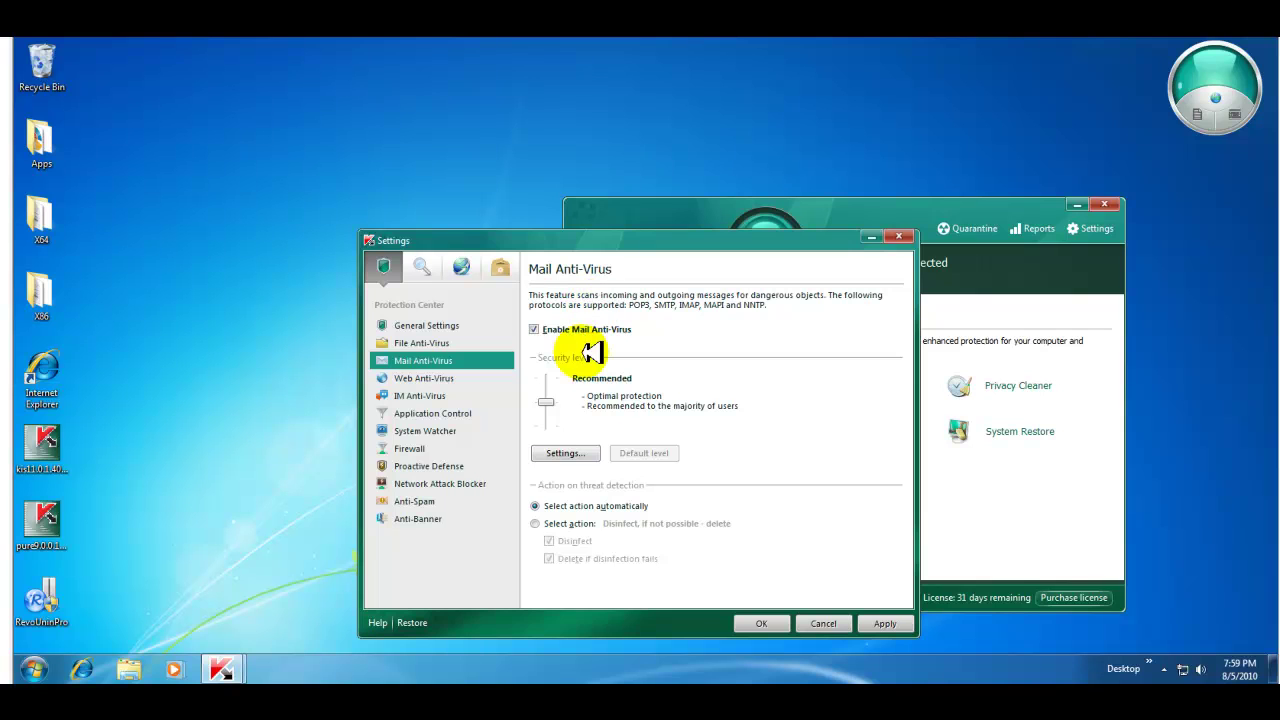
click(558, 455)
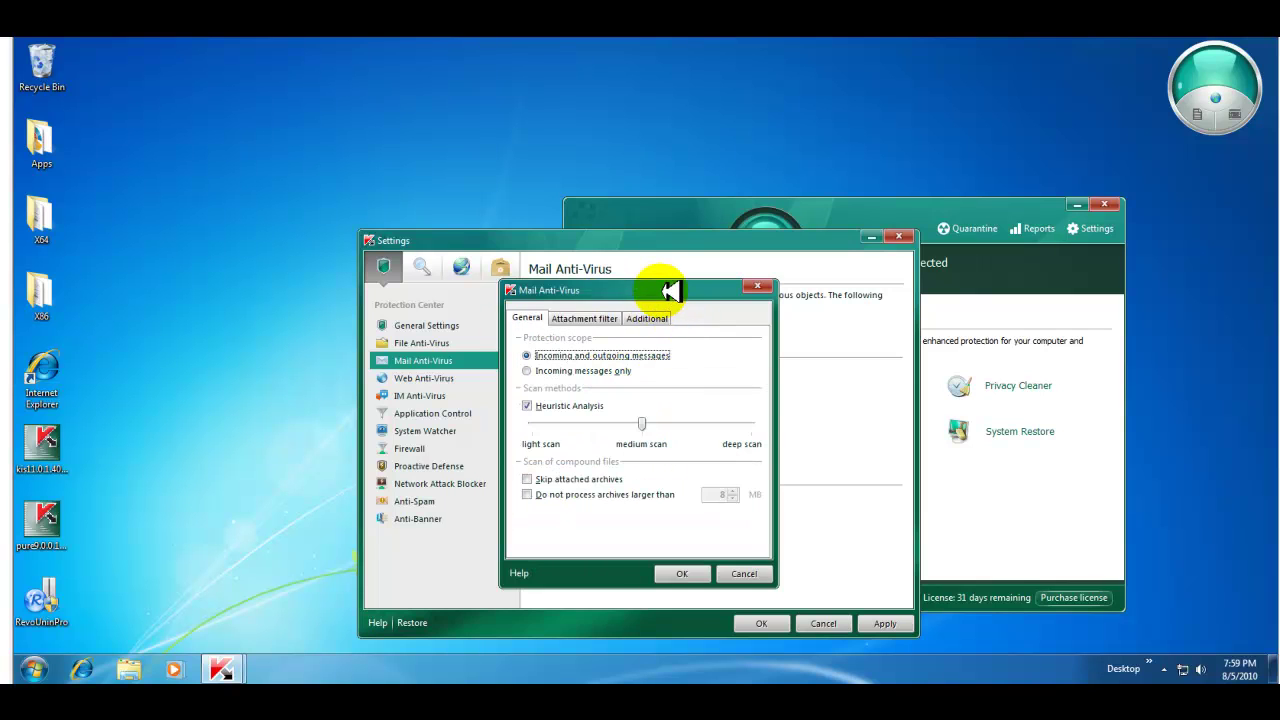
drag(668, 290, 800, 307)
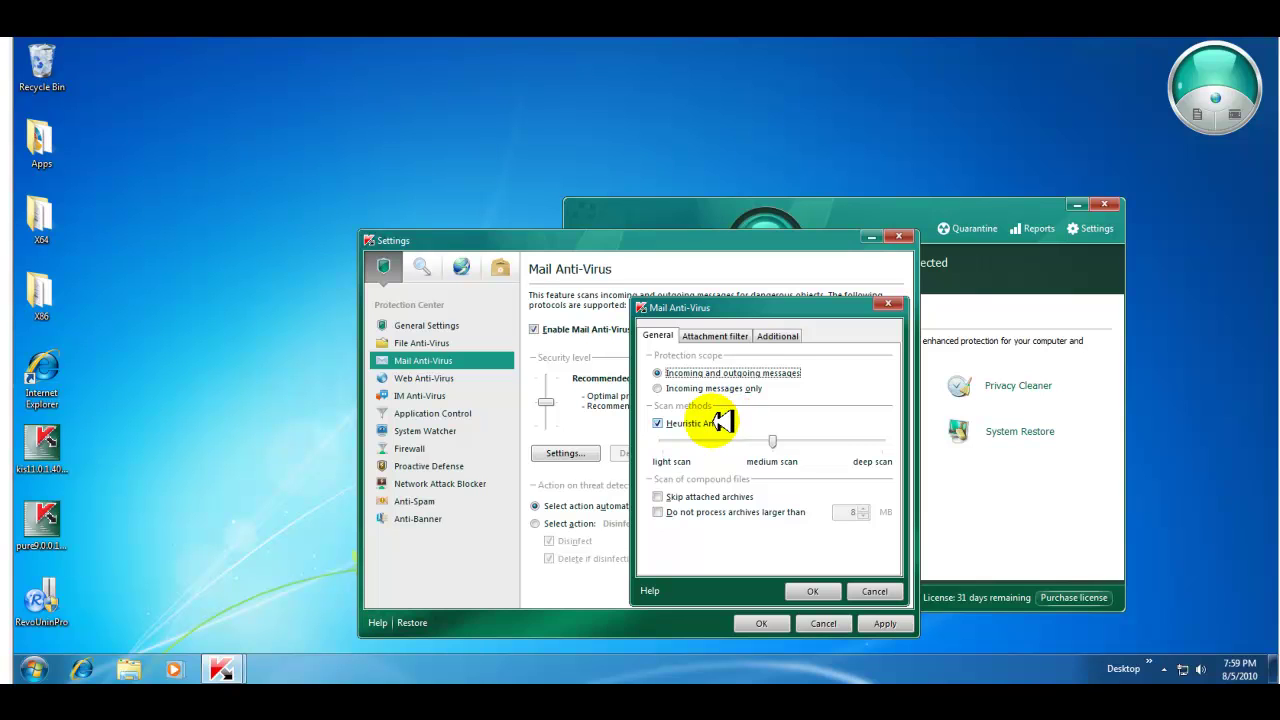
drag(779, 446, 665, 443)
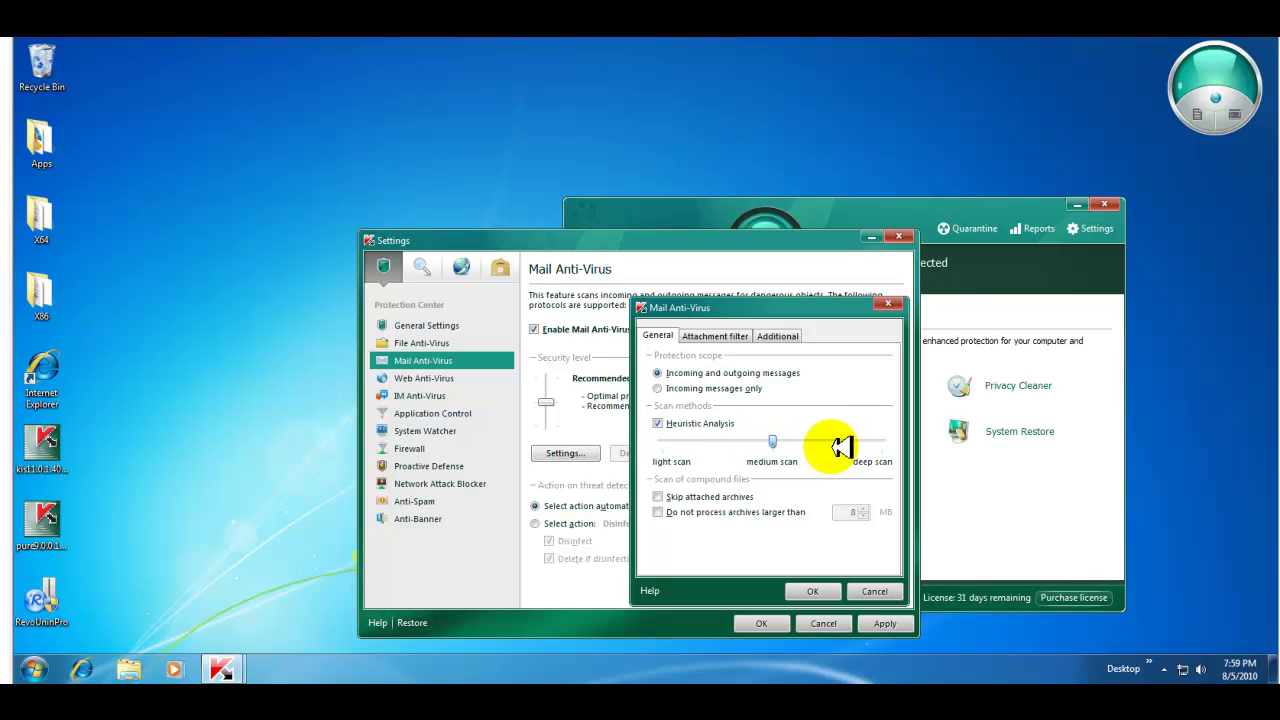
drag(875, 443, 774, 443)
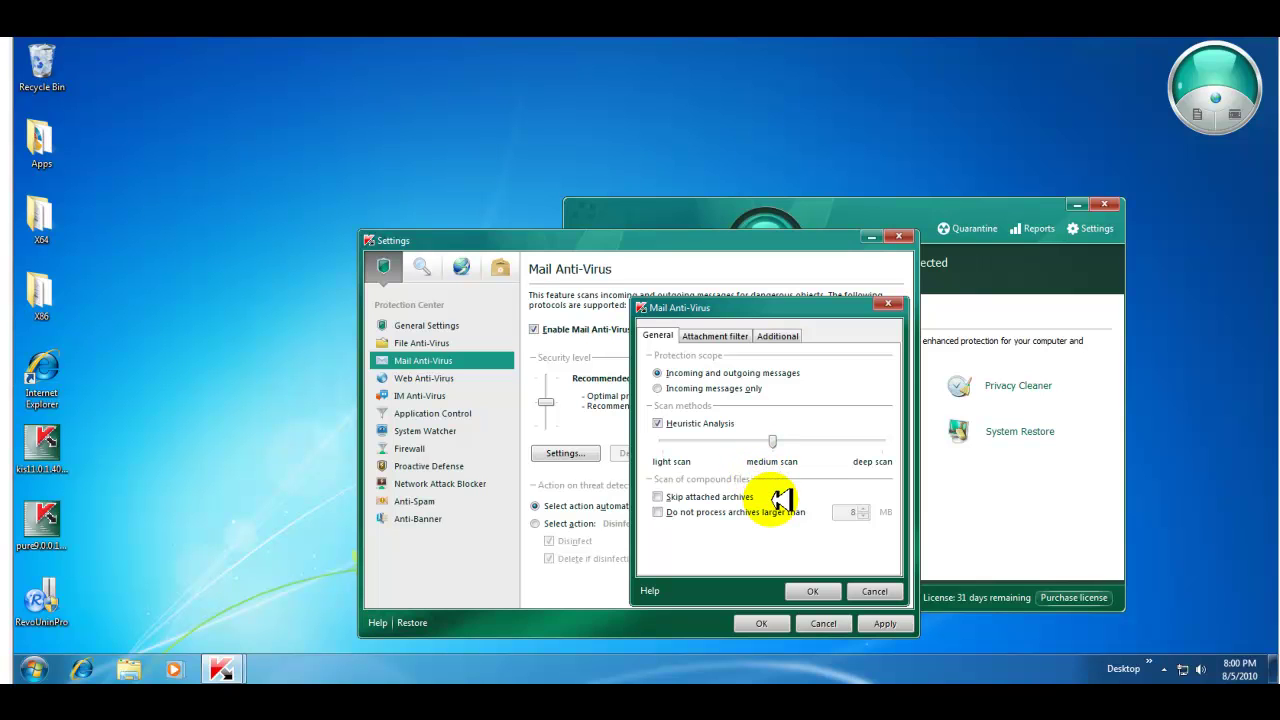
- Review the attachment filter, additional and general options of Mail Anti-Virus and cancel its detailed settings
click(721, 337)
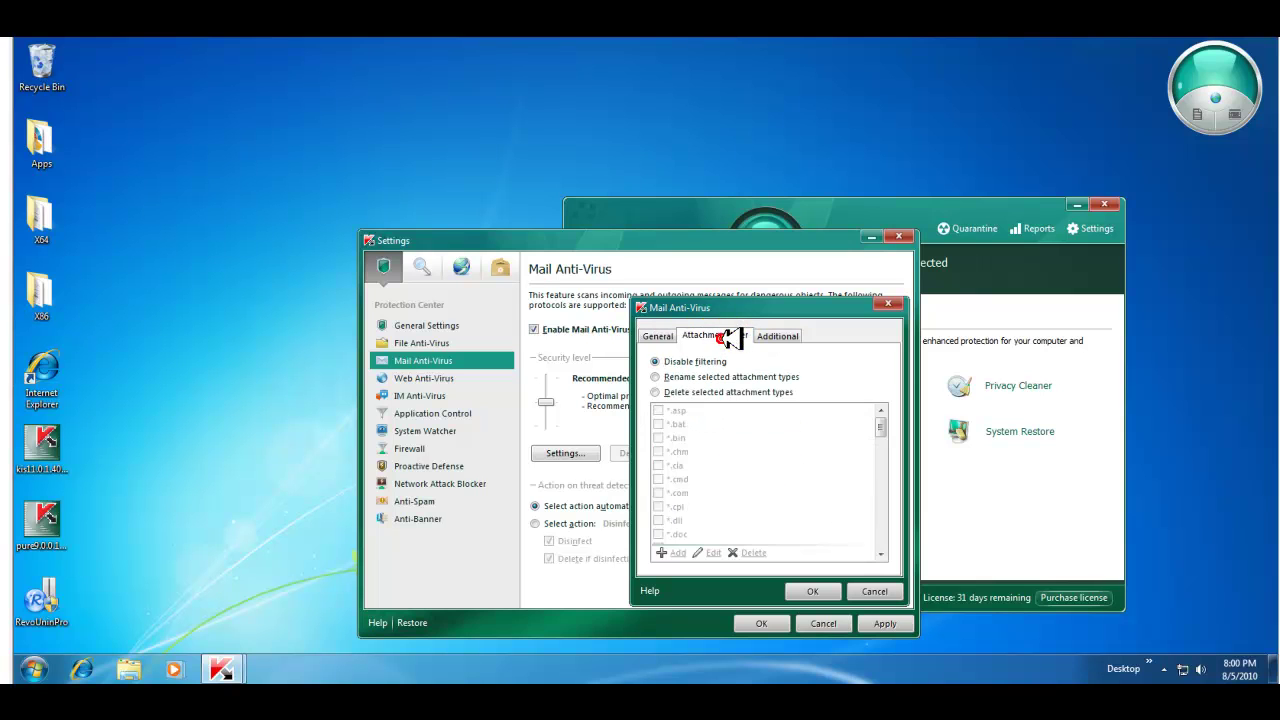
click(778, 336)
click(650, 336)
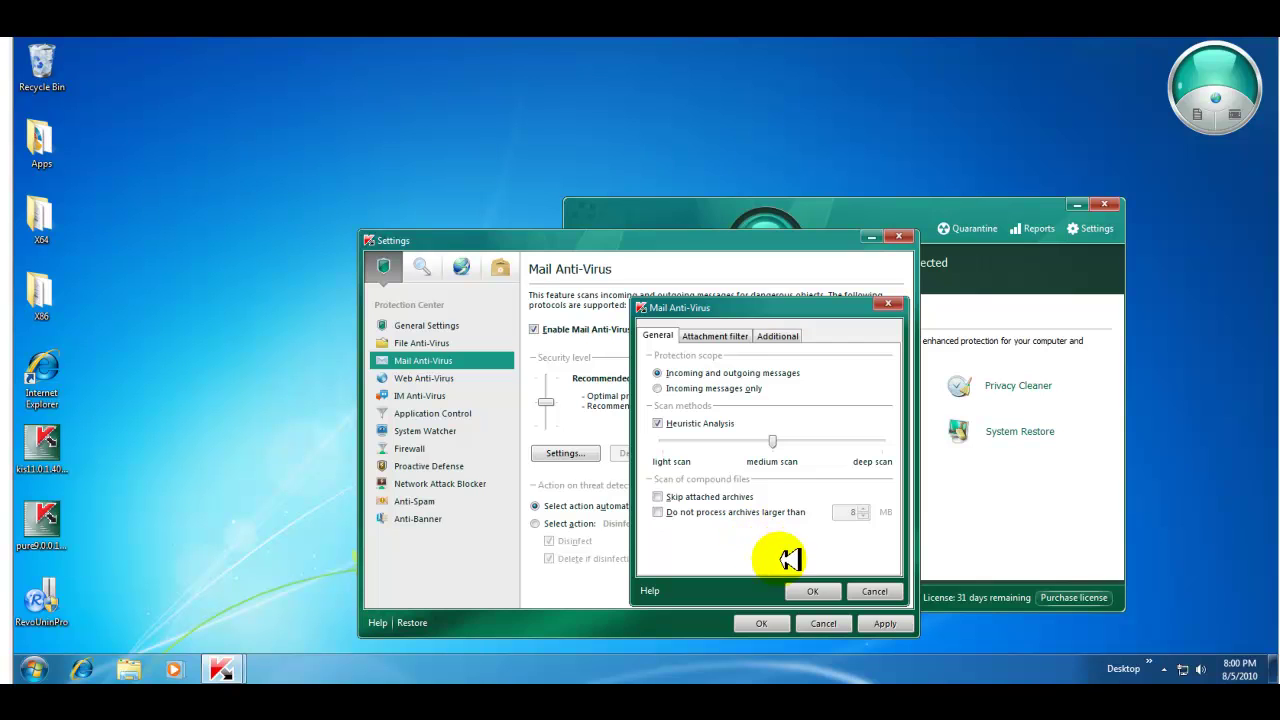
click(873, 590)
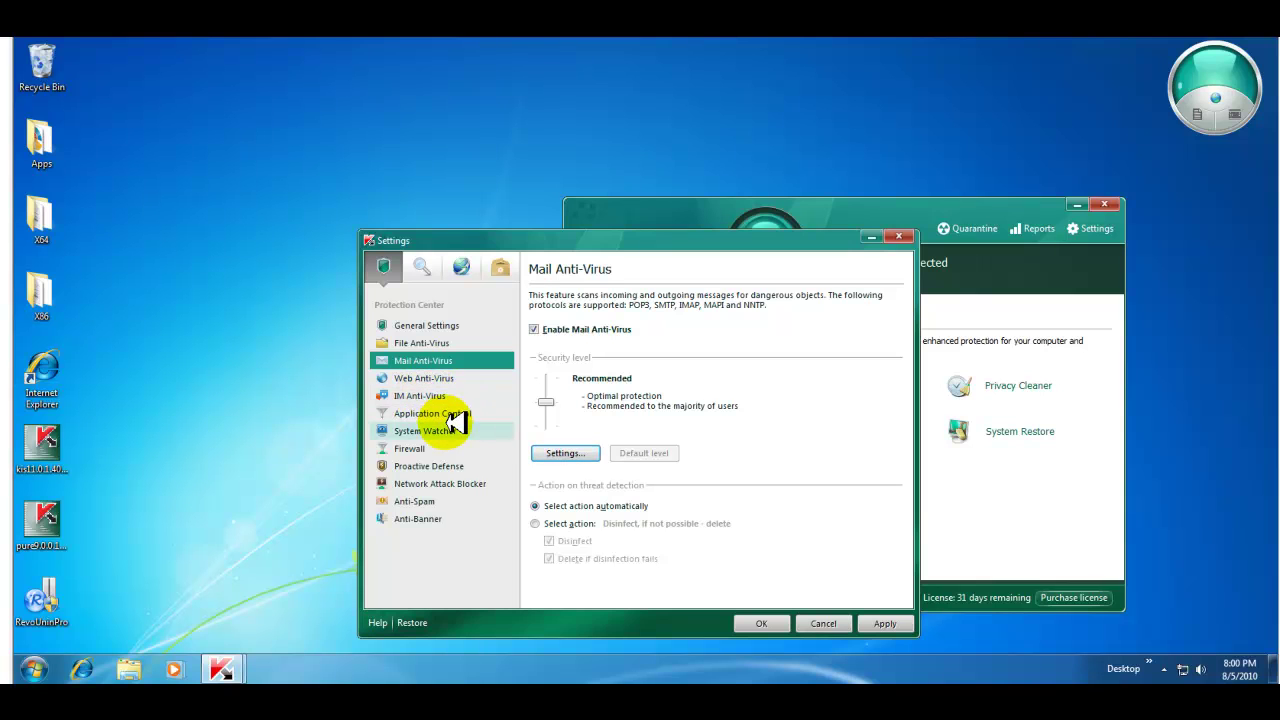
- Look over the Application Control settings, enable Anti-Banner and save the program settings
click(480, 412)
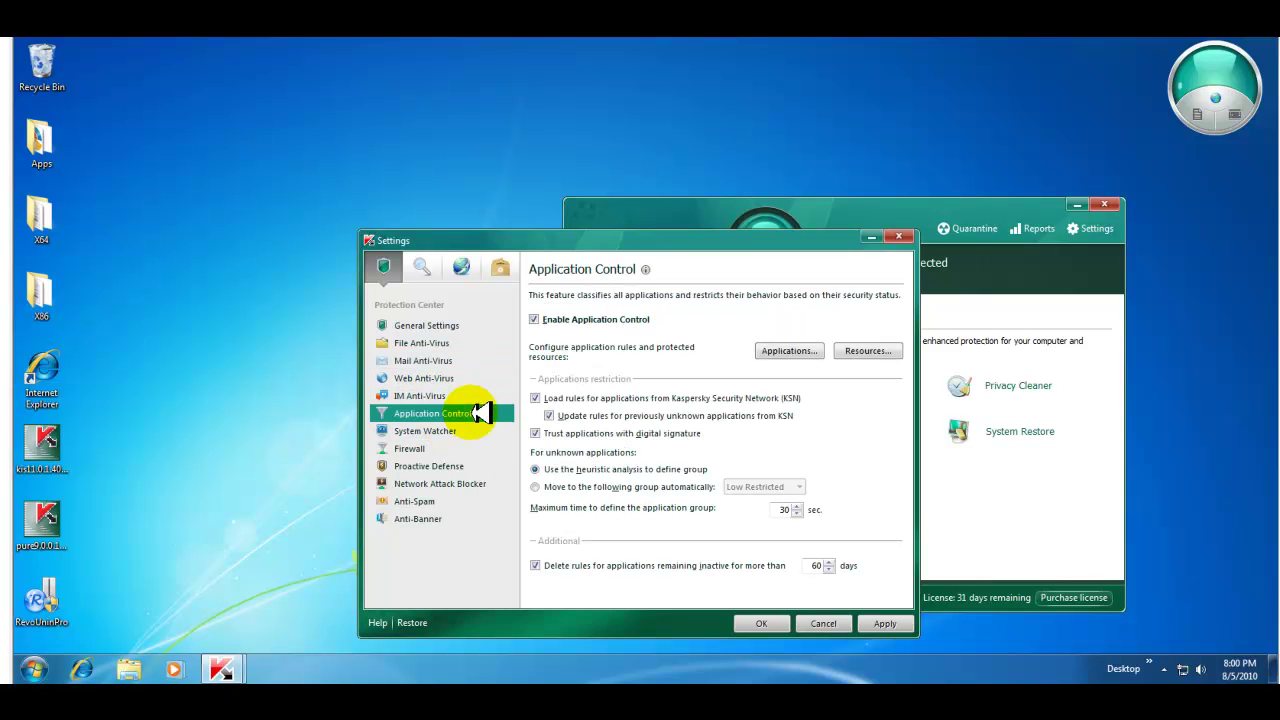
click(462, 518)
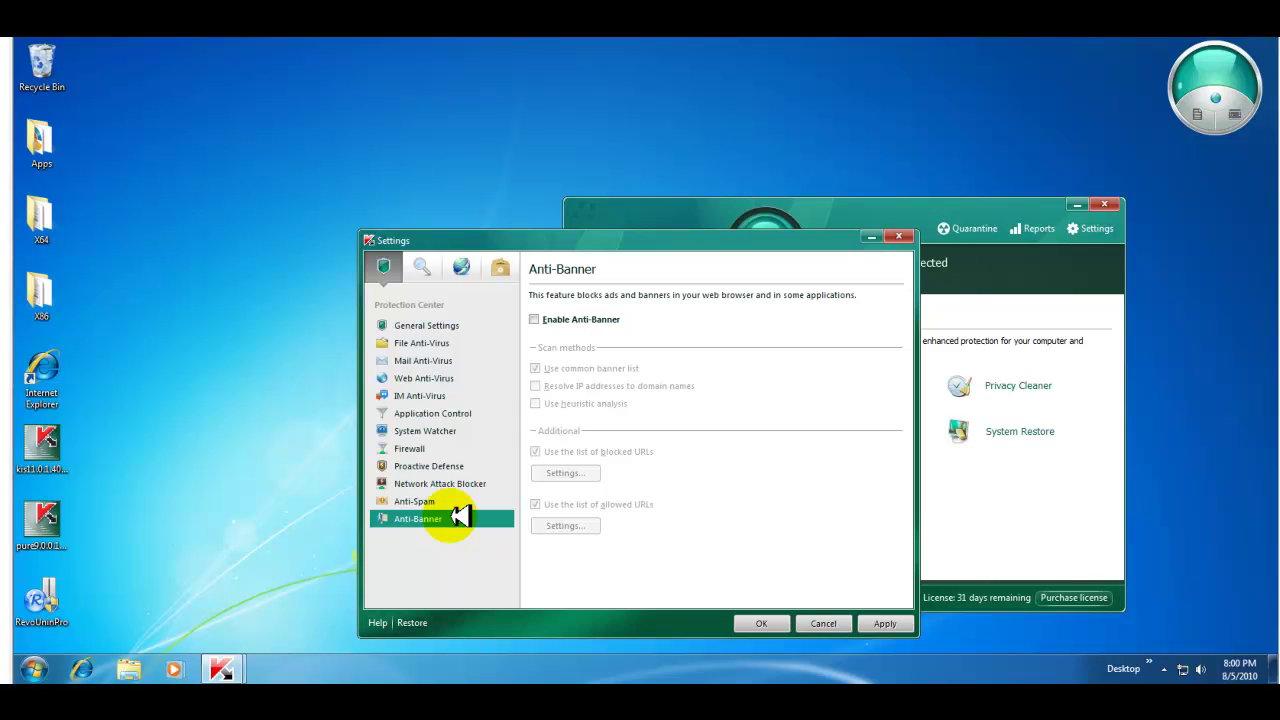
click(560, 328)
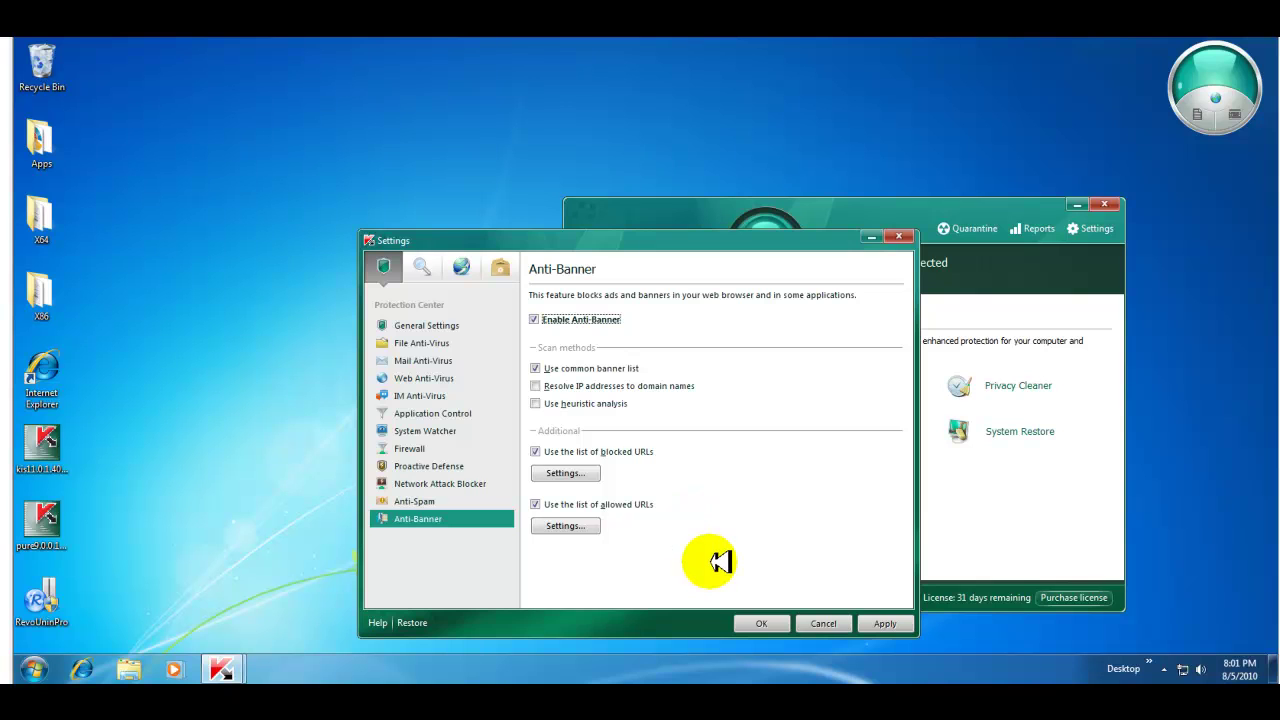
click(761, 622)
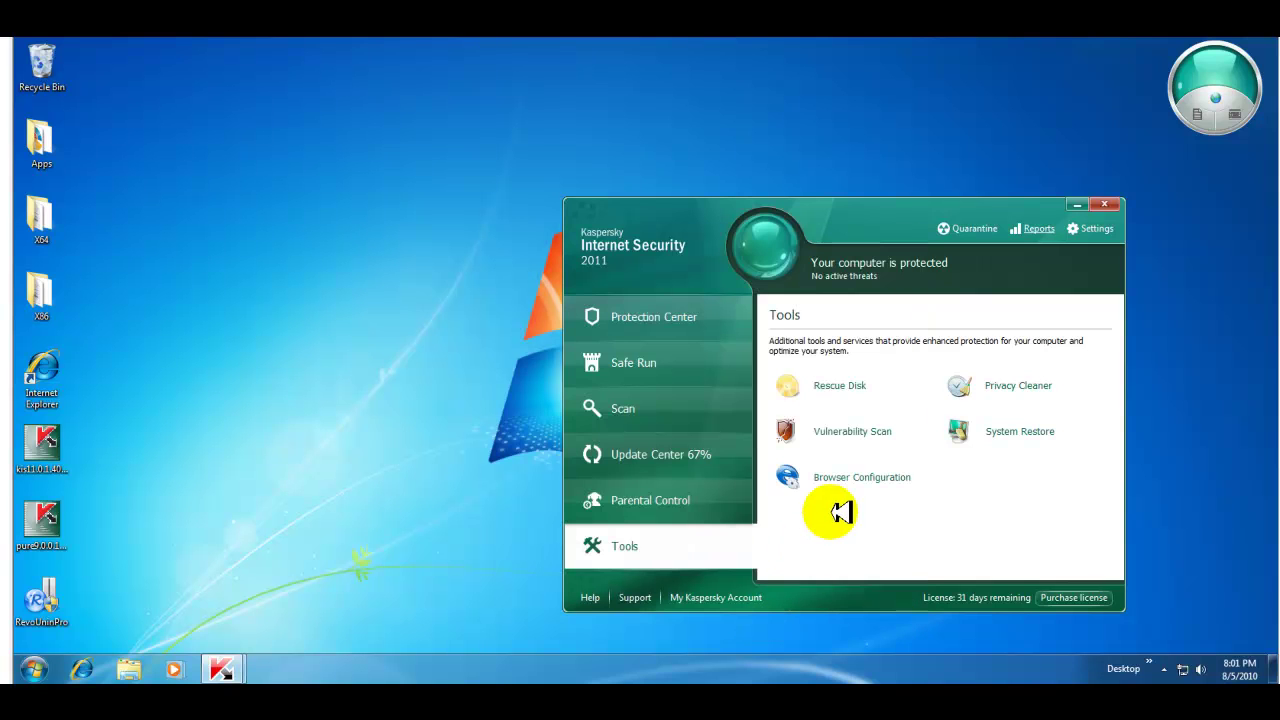